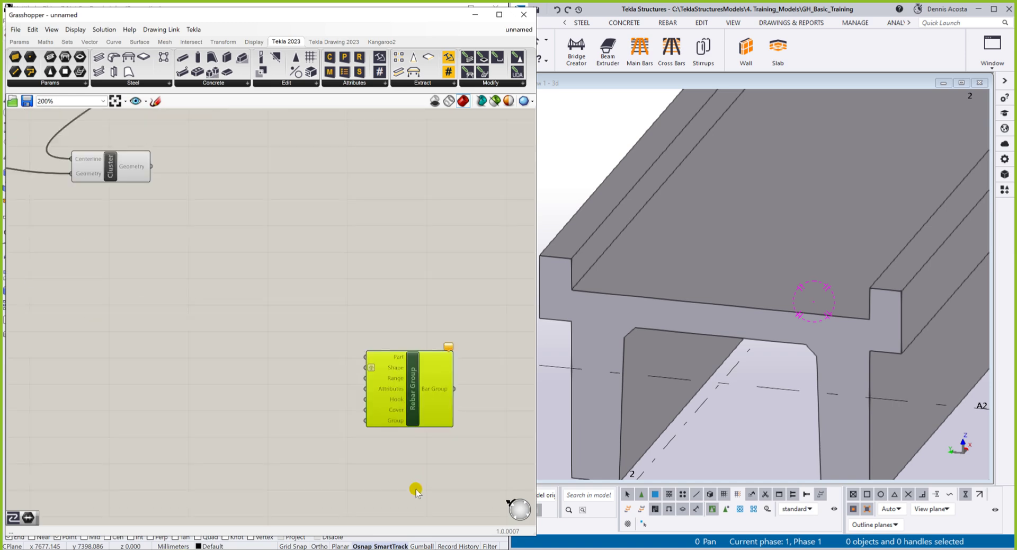
Zoom in until the Rebar Group input names are readable and shift the component slightly left
scroll(413, 342, "down", 5)
scroll(391, 409, "up", 6)
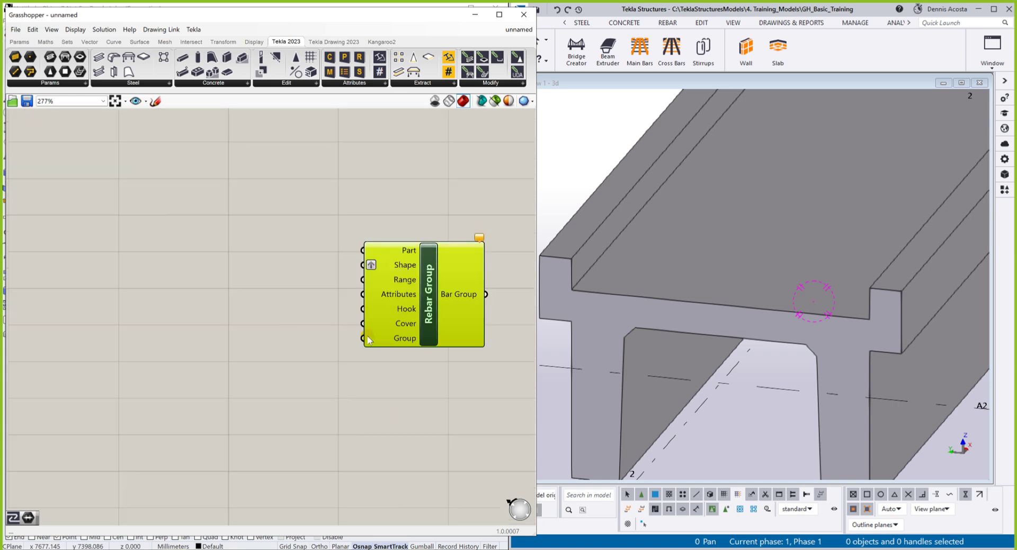
scroll(466, 327, "down", 2)
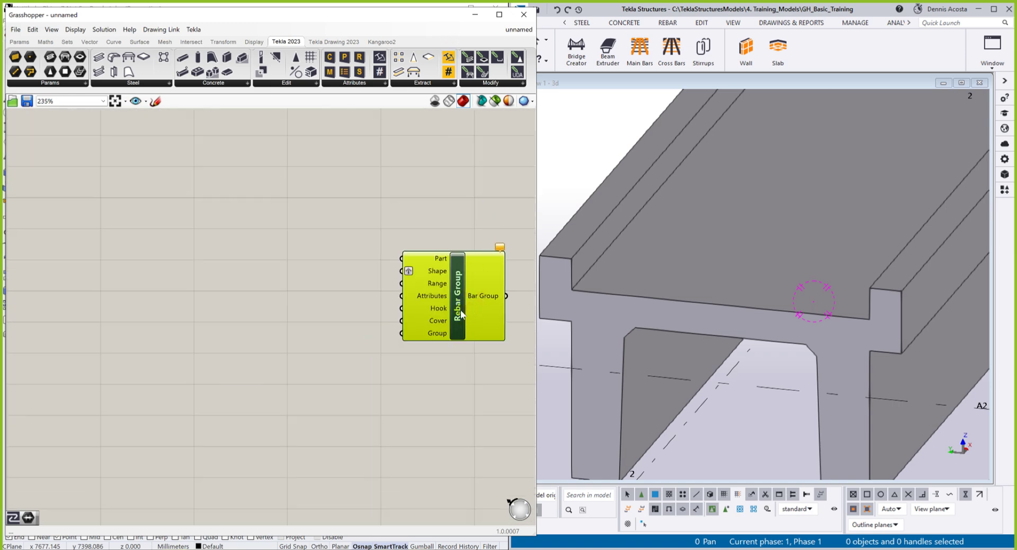
left_click_drag(461, 313, 443, 312)
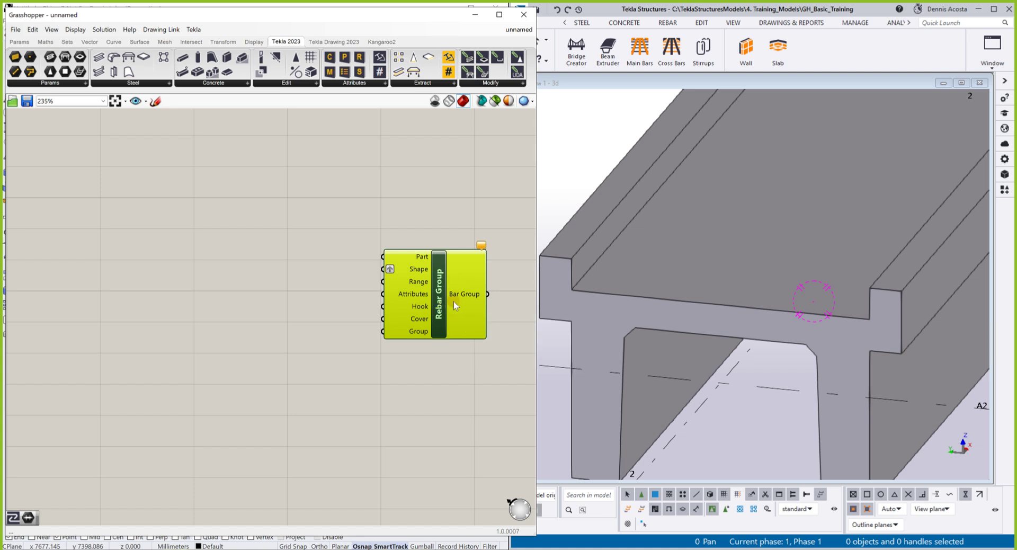
mouse_move(450, 297)
left_mouse_down()
mouse_move(424, 287)
mouse_move(438, 293)
left_mouse_up()
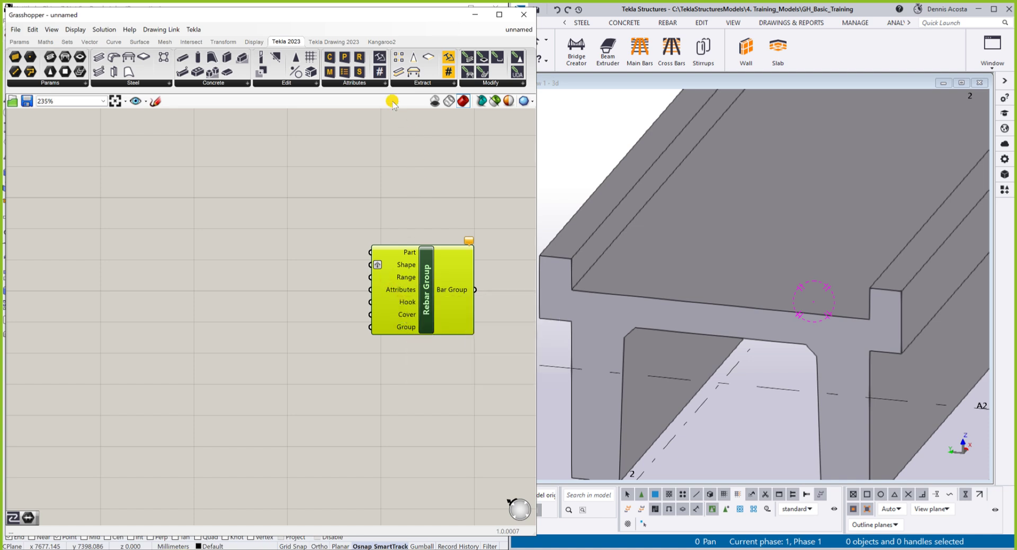
Add Cover Attributes and Hook Attributes components from the Tekla 2023 Attributes list beside Rebar Group
left_click(386, 83)
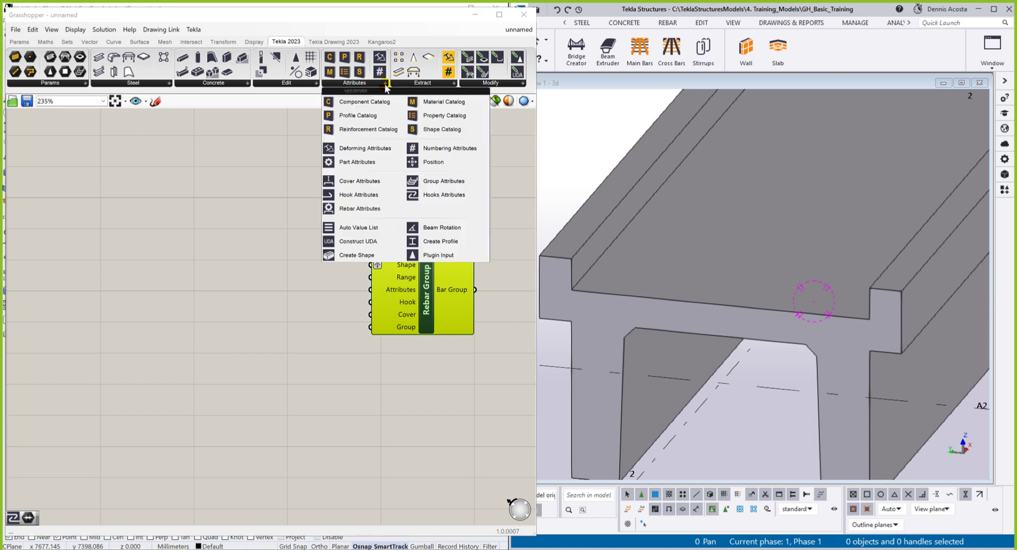
left_click(359, 181)
left_click(213, 328)
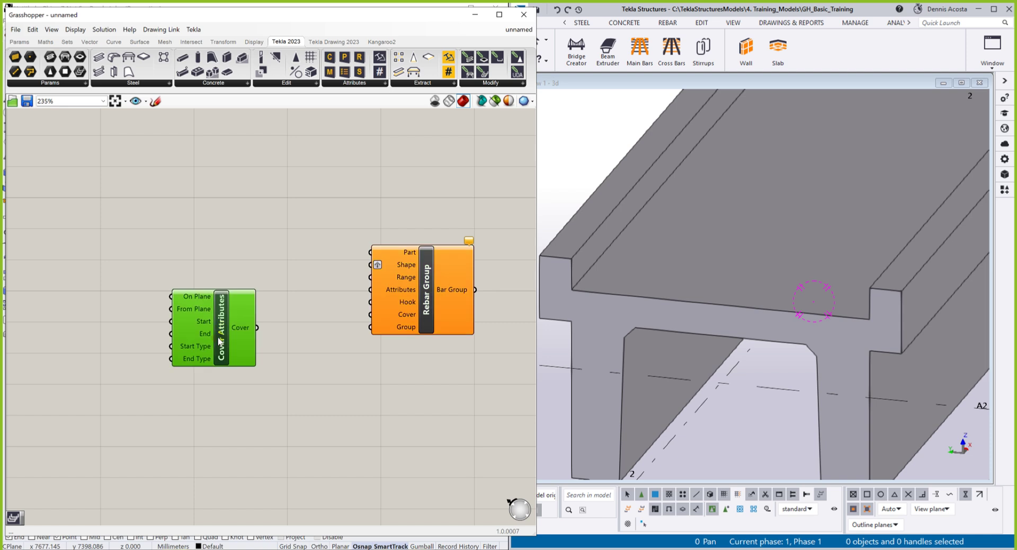
left_click(385, 83)
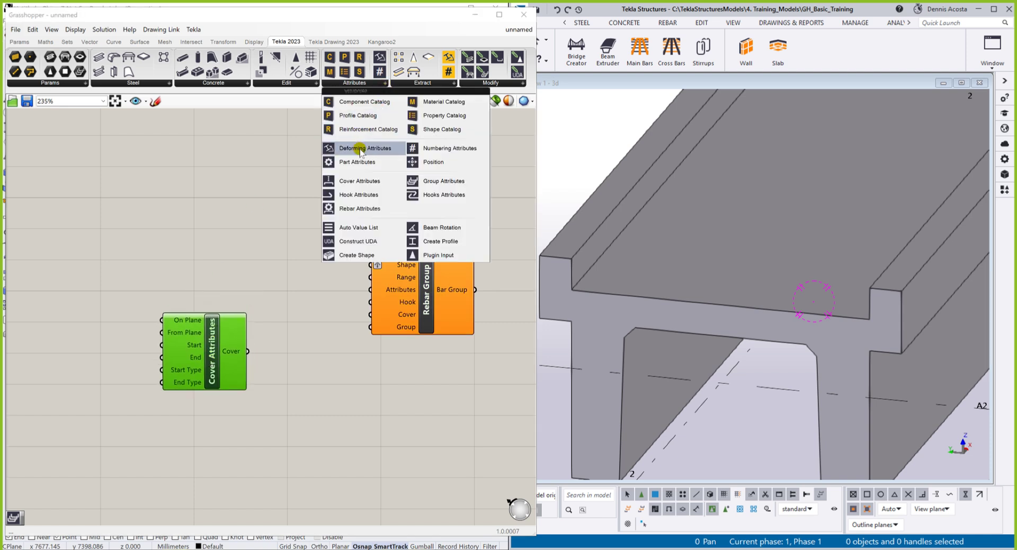
left_click(359, 194)
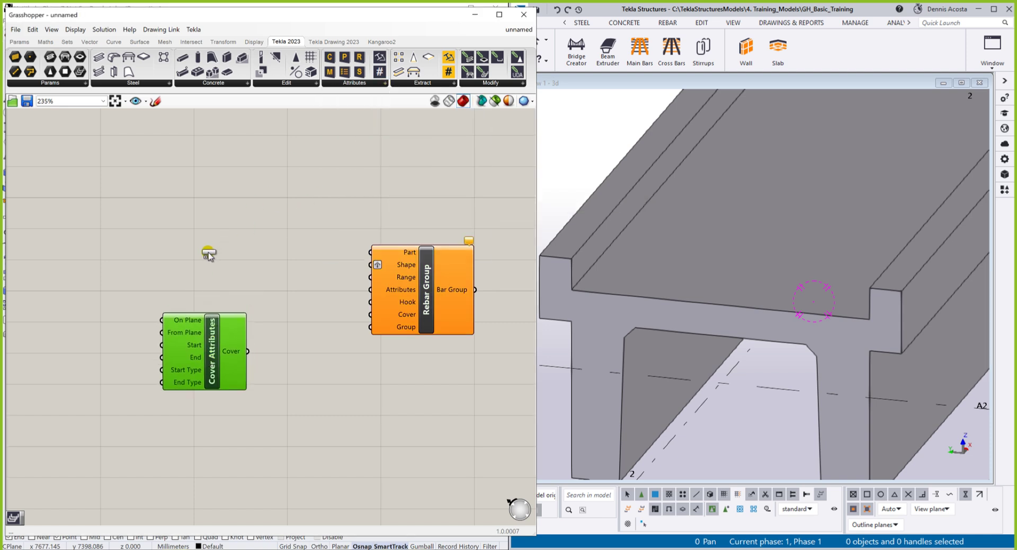
left_click(209, 254)
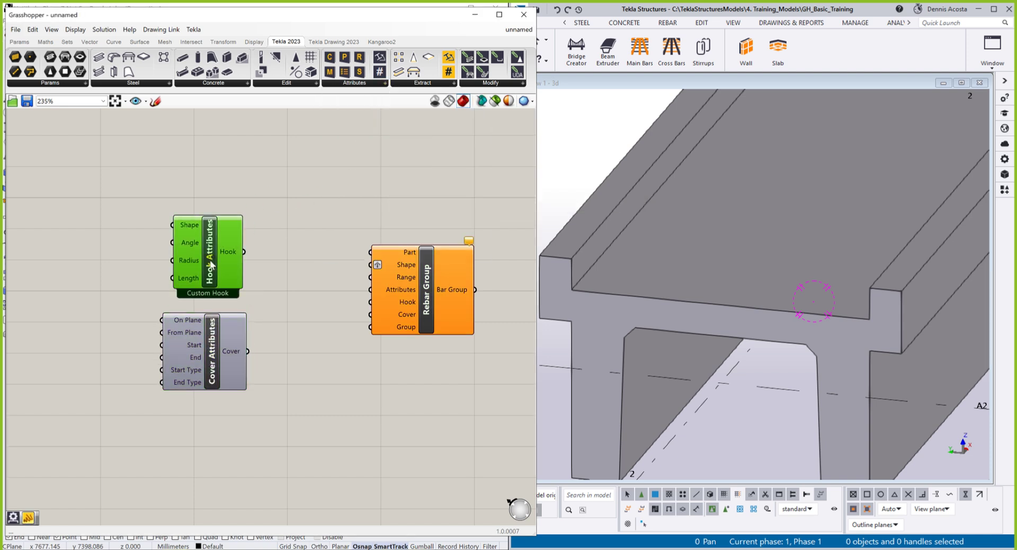
Add Rebar Attributes and Group Attributes components, then select the Hook Attributes component
left_click(386, 84)
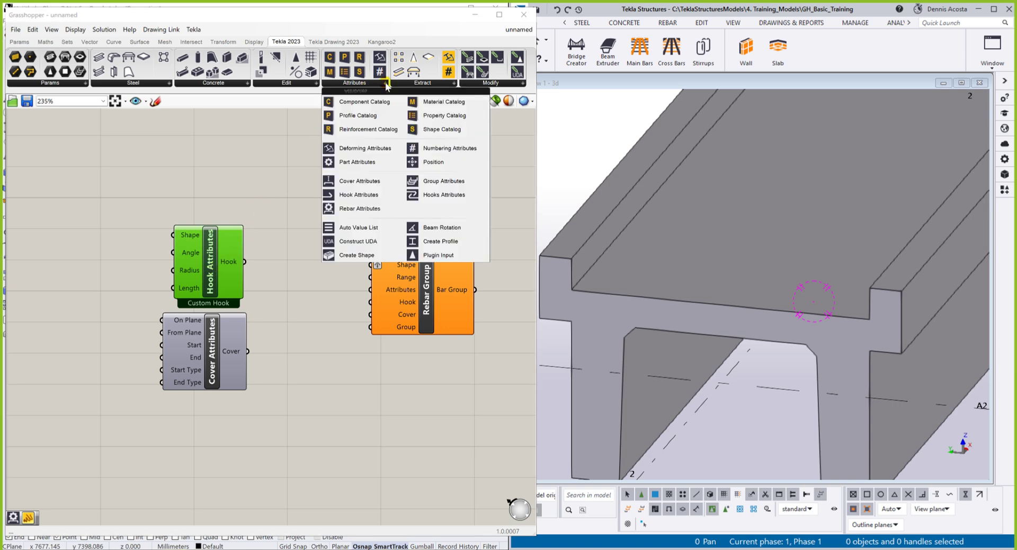
left_click(359, 208)
left_click(221, 185)
left_click_drag(220, 186, 225, 173)
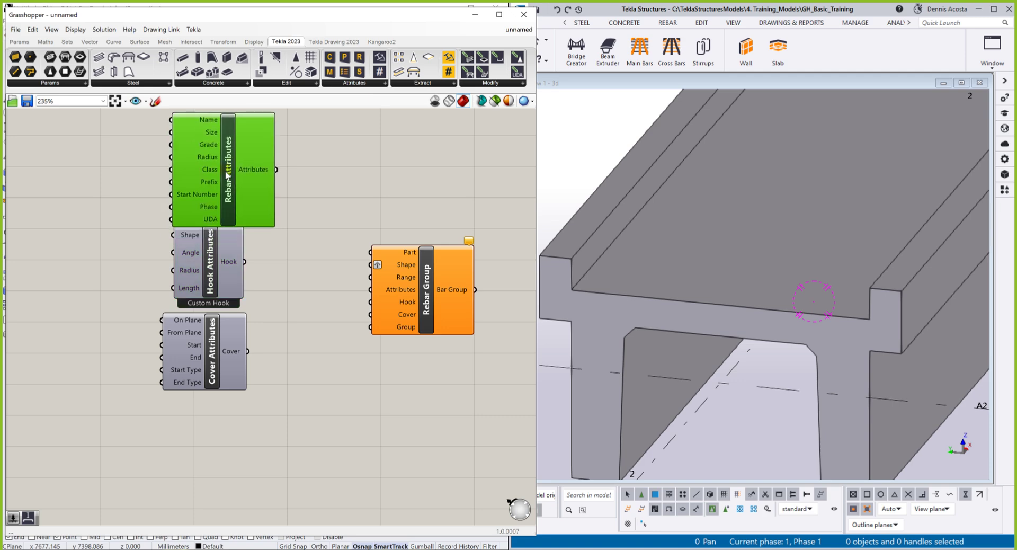
left_click(381, 83)
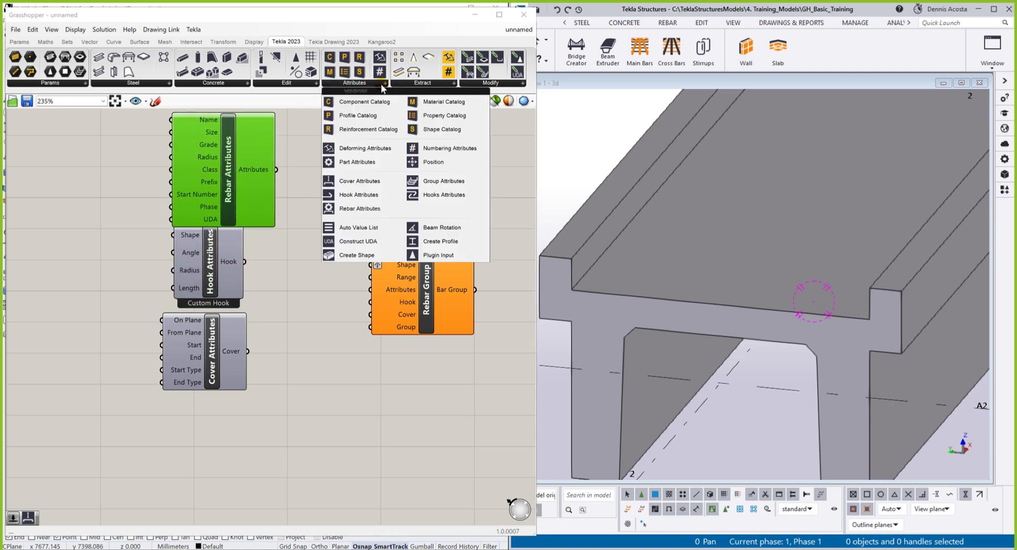
left_click(433, 181)
left_click(217, 448)
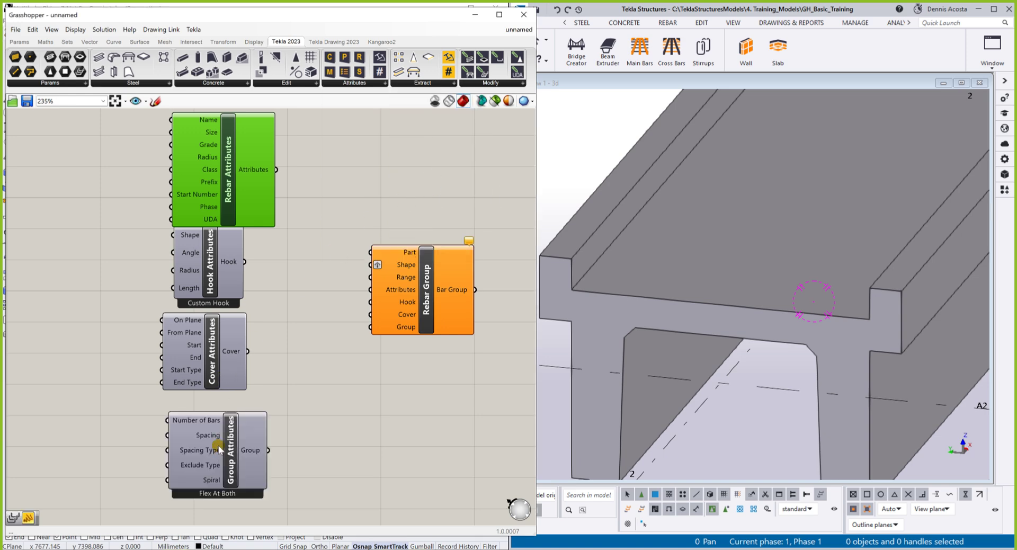
left_click_drag(221, 275, 222, 279)
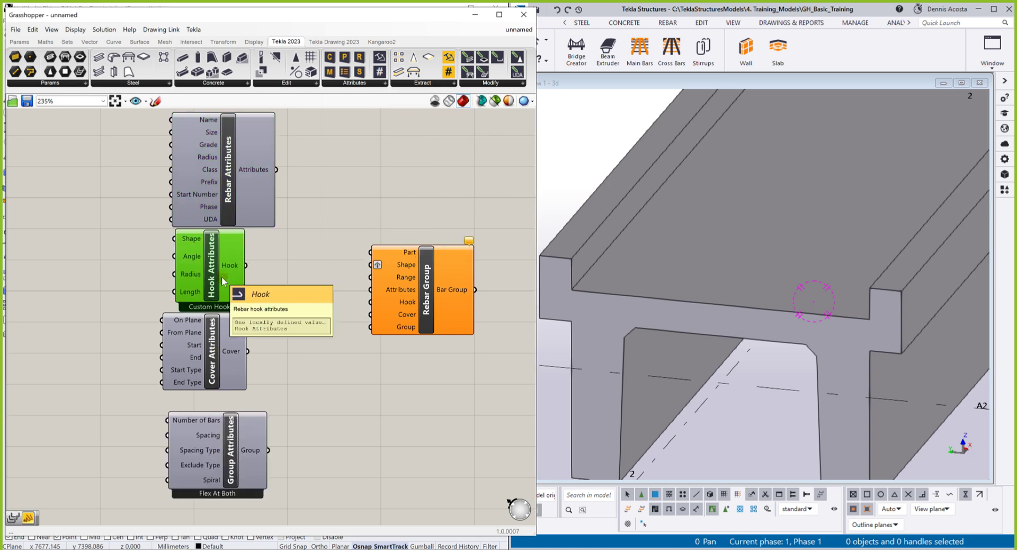
Replace the Hook Attributes component with a Hooks Attributes component
key("Delete")
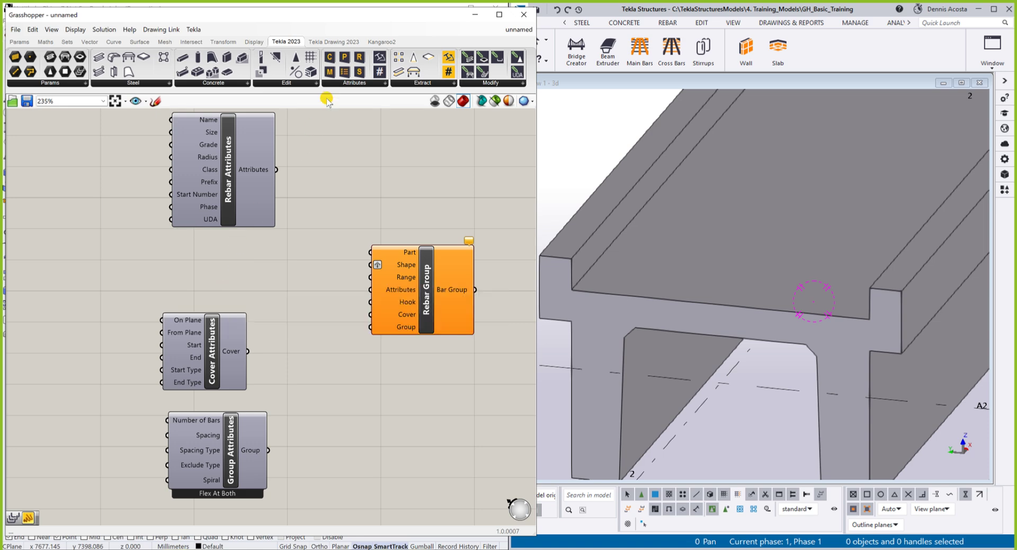
left_click(363, 83)
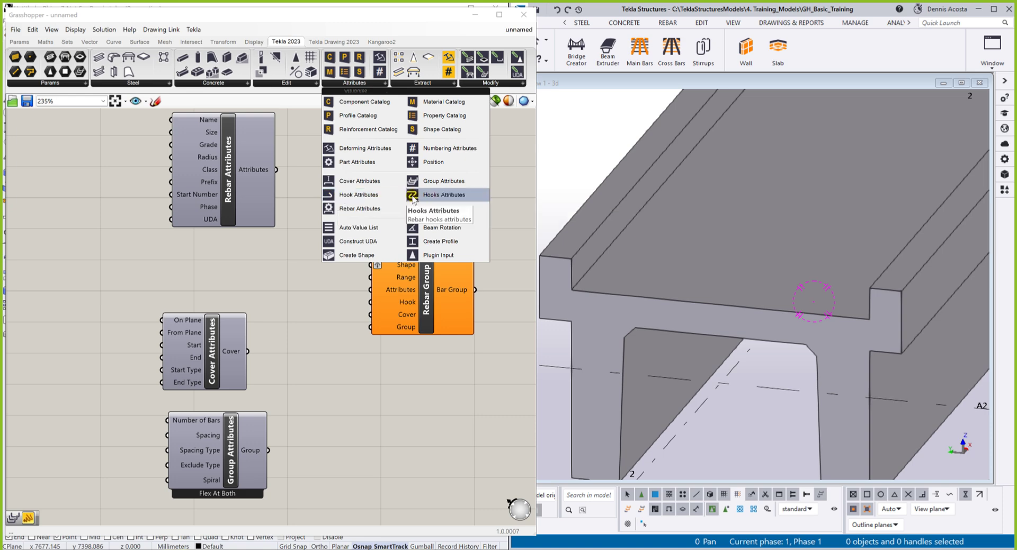
left_click_drag(416, 195, 232, 303)
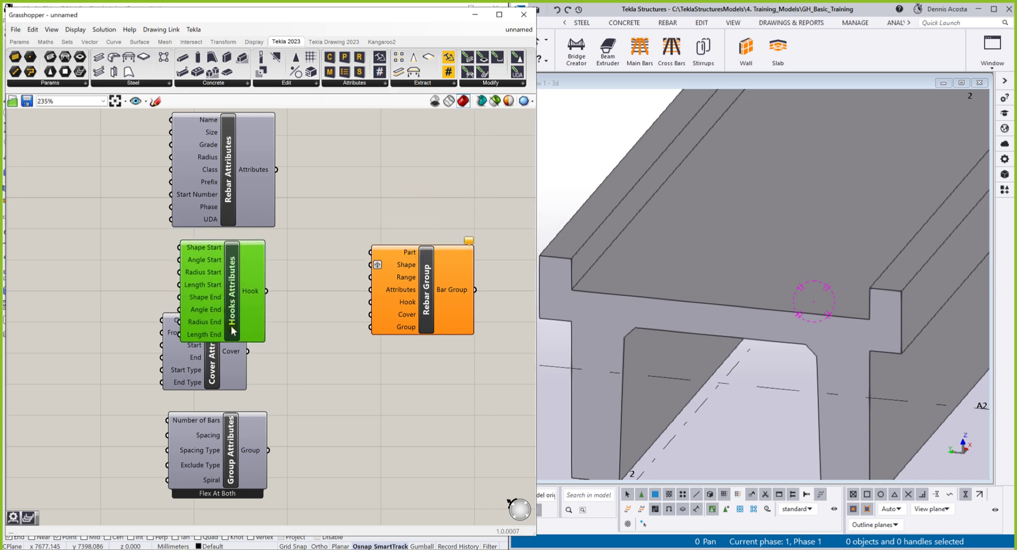
Arrange Rebar, Hooks, Cover and Group Attributes into an evenly spaced column and select all four
left_click_drag(231, 363, 236, 388)
left_click_drag(229, 446, 221, 476)
left_click_drag(225, 381, 232, 405)
left_click_drag(233, 321, 229, 335)
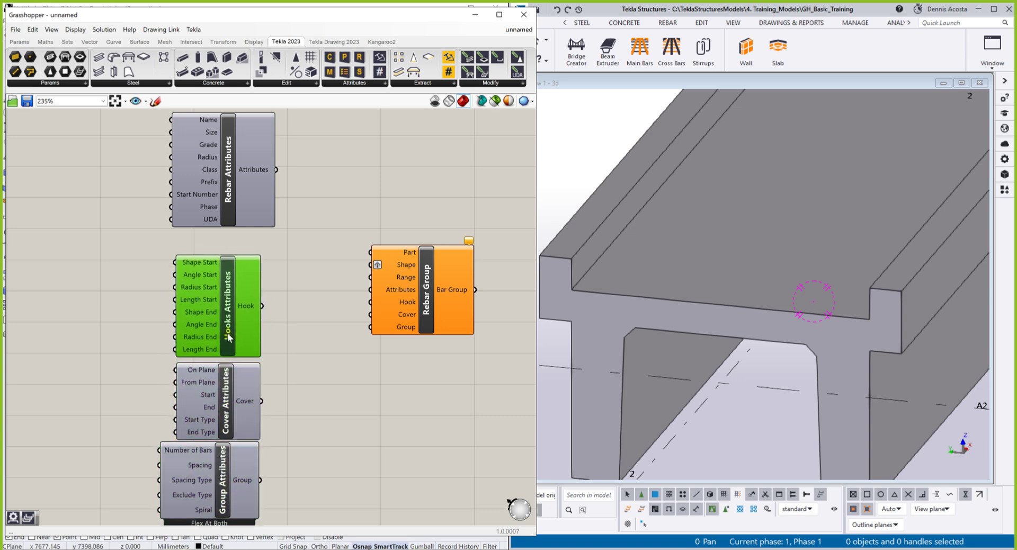
left_click_drag(233, 389, 232, 385)
left_click_drag(234, 176, 234, 196)
left_click_drag(229, 295, 229, 288)
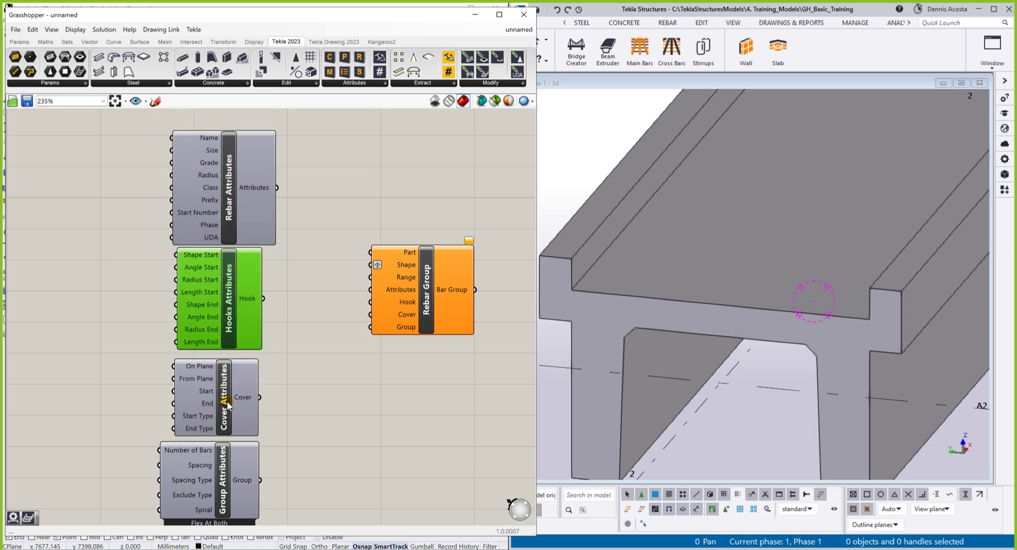
left_click_drag(226, 400, 228, 396)
left_click_drag(228, 478, 231, 471)
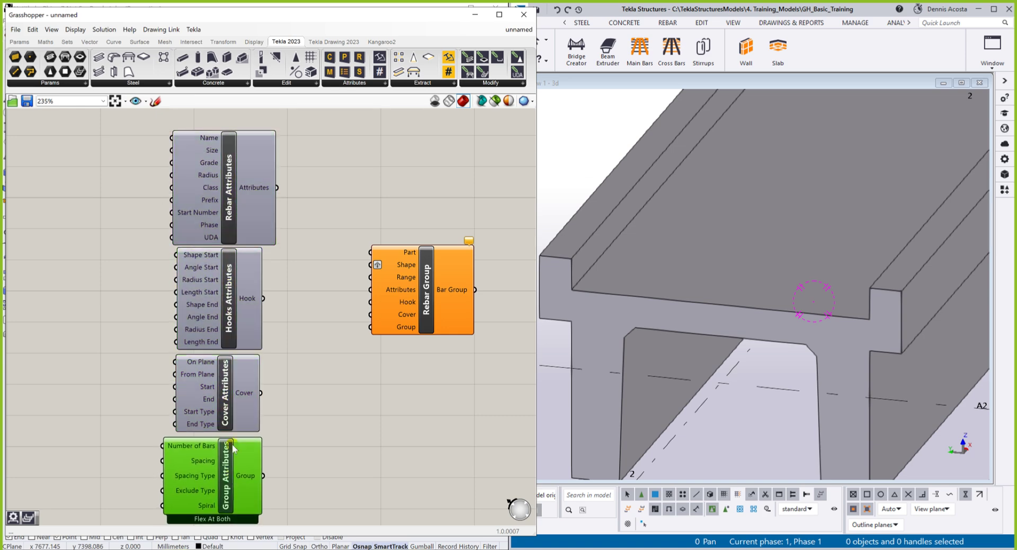
left_click_drag(340, 160, 201, 510)
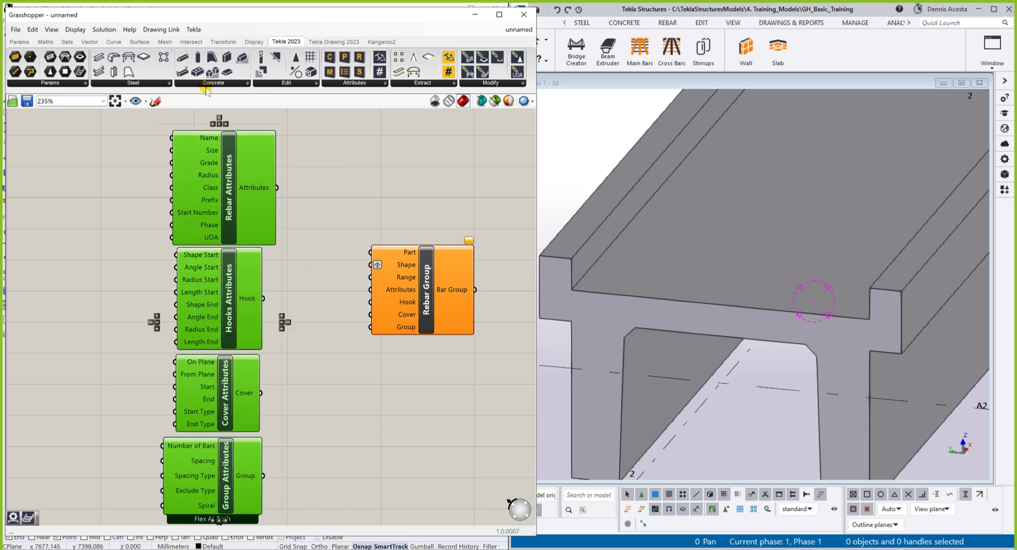
Centre-align the attribute column and wire Rebar and Hooks Attributes into Rebar Group's Attributes and Hook inputs
left_click(219, 121)
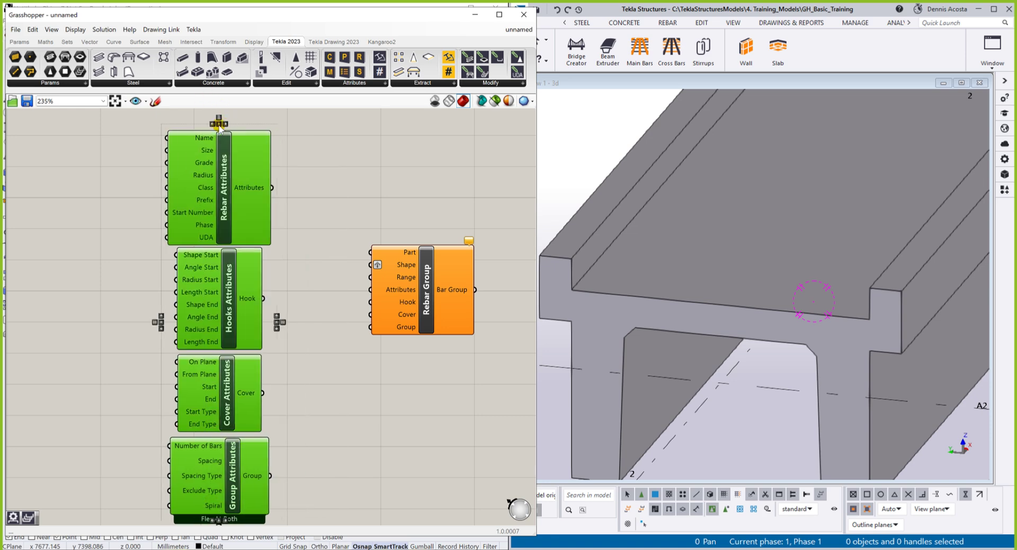
left_click(268, 187)
left_click_drag(270, 187, 370, 290)
left_click_drag(263, 300, 370, 302)
Wire Cover and Group Attributes into Rebar Group's Cover and Group inputs, undoing one misplaced wire
left_click_drag(263, 394, 370, 314)
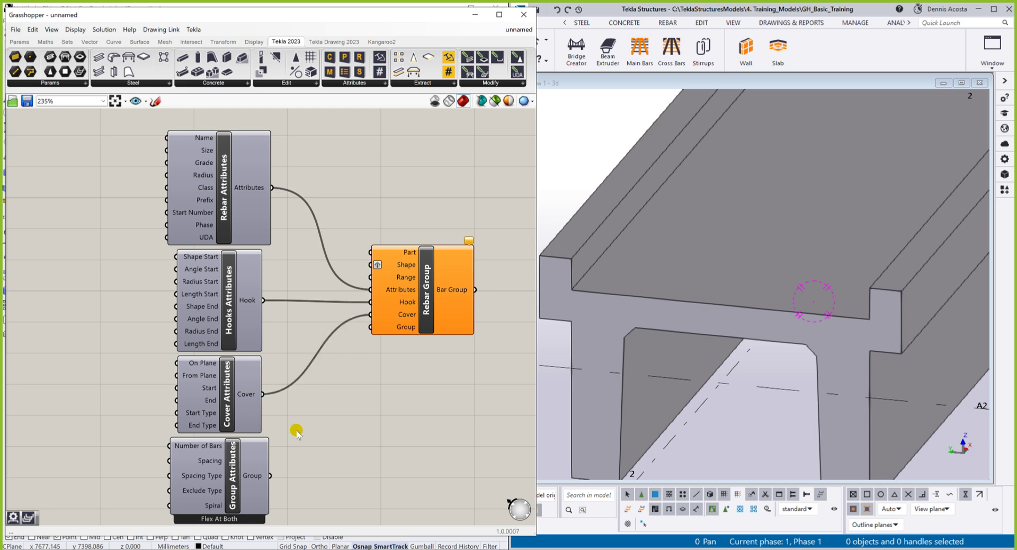
left_click_drag(271, 476, 370, 315)
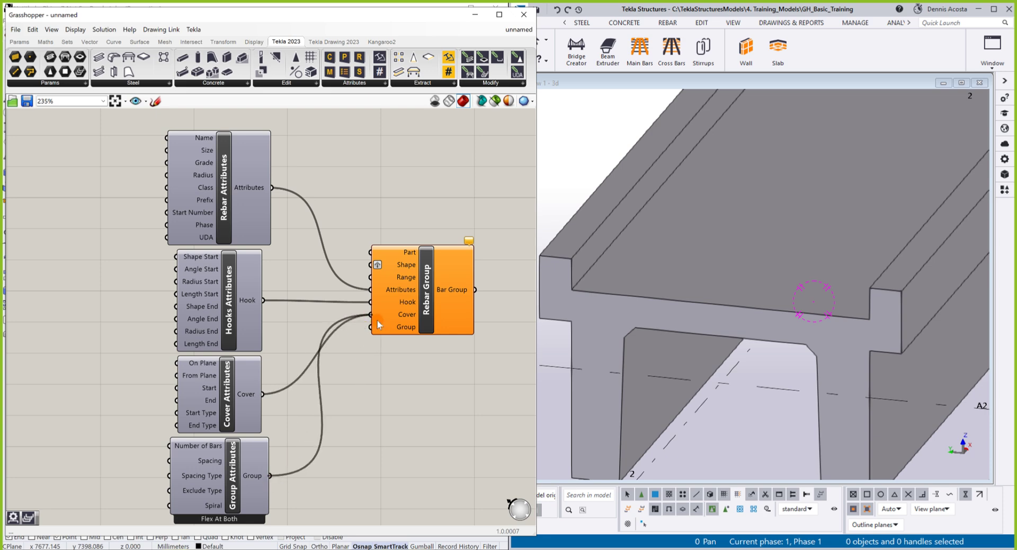
key("ctrl+z")
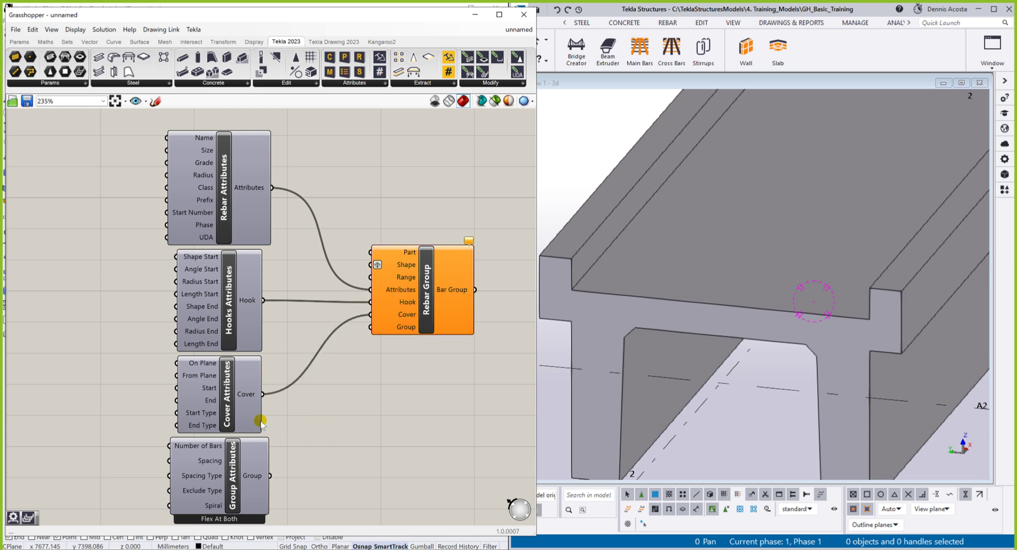
left_click_drag(271, 476, 373, 328)
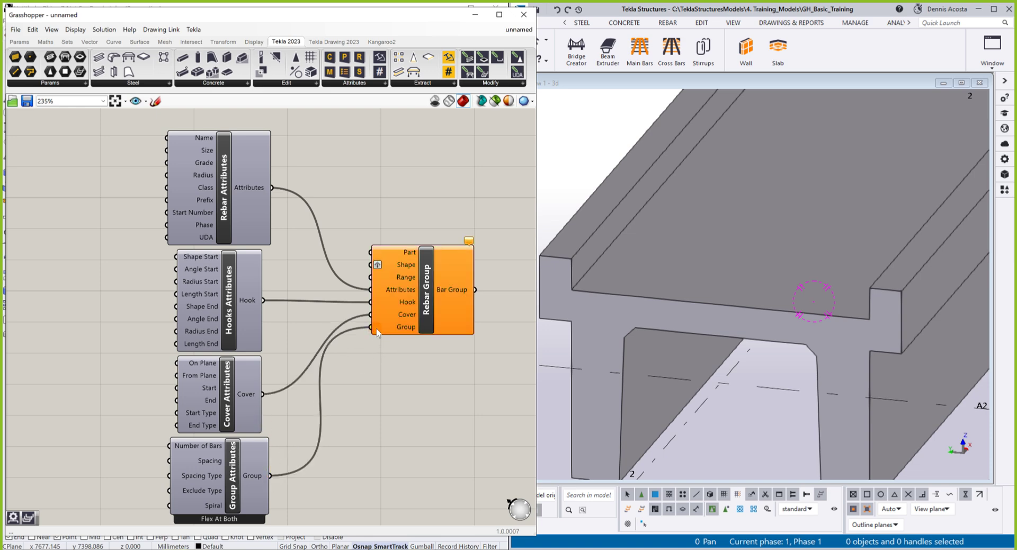
Move the four attribute components and Rebar Group together to the right on the canvas
scroll(331, 243, "down", 3)
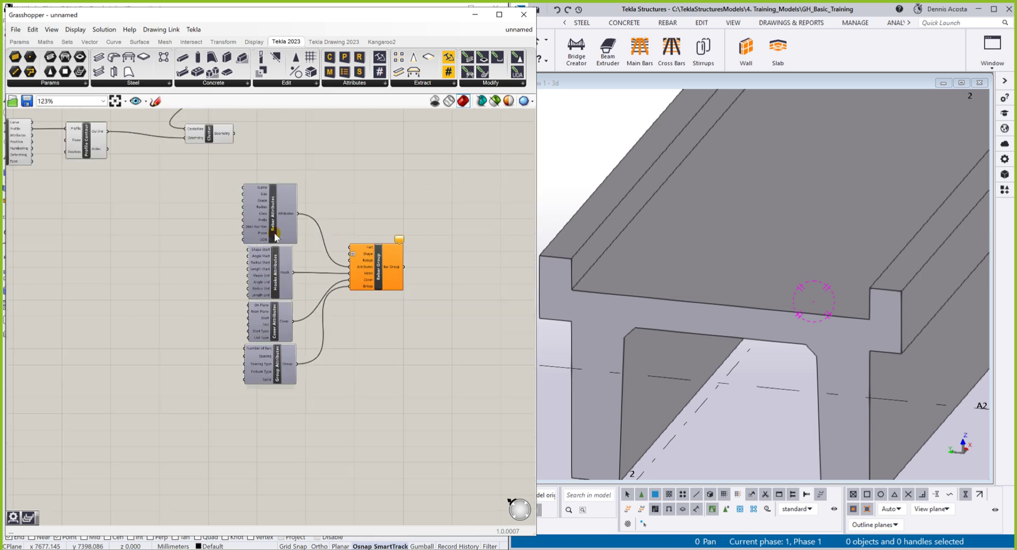
scroll(220, 200, "up", 2)
scroll(229, 227, "down", 3)
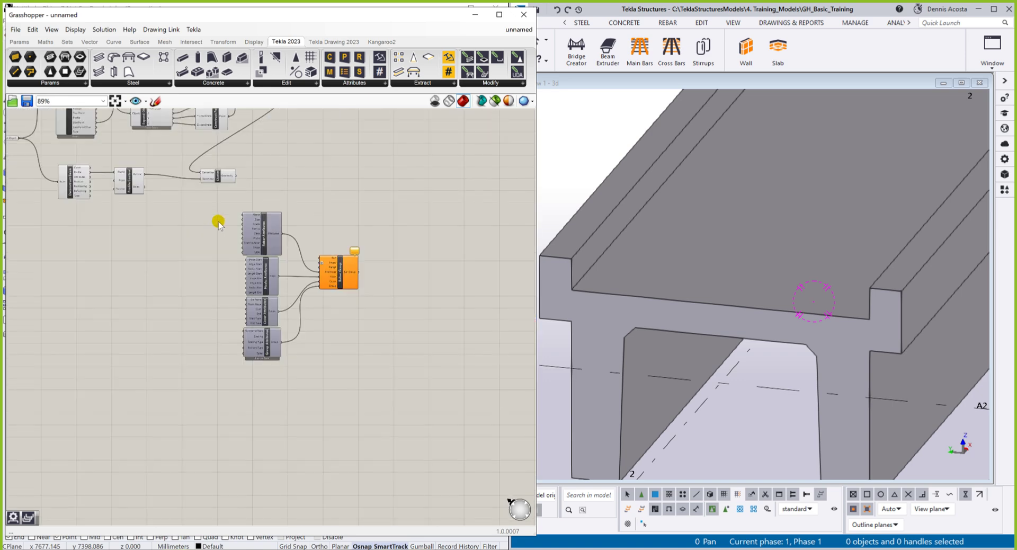
left_click_drag(370, 236, 260, 380)
left_click_drag(276, 259, 356, 261)
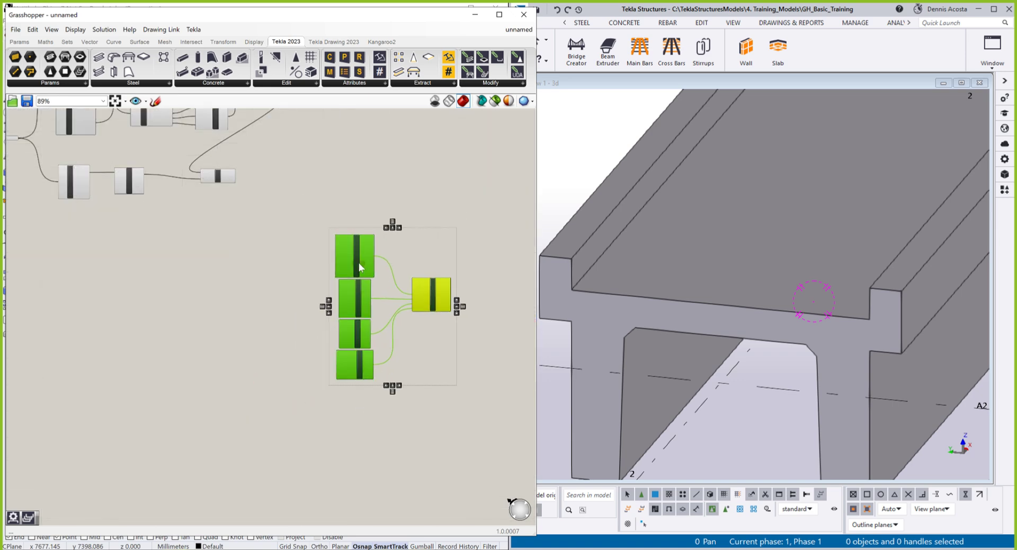
scroll(302, 229, "up", 4)
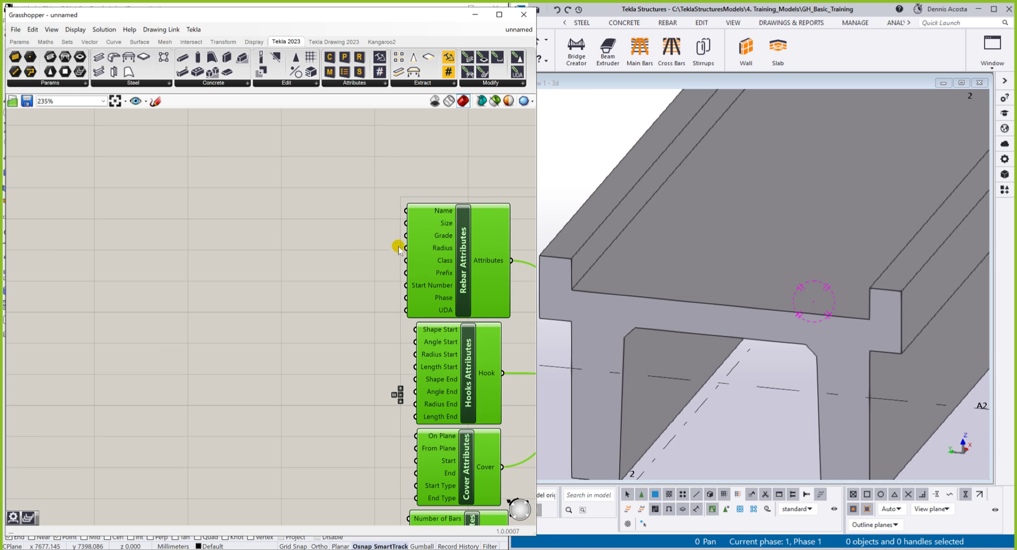
scroll(398, 255, "down", 4)
scroll(419, 270, "up", 4)
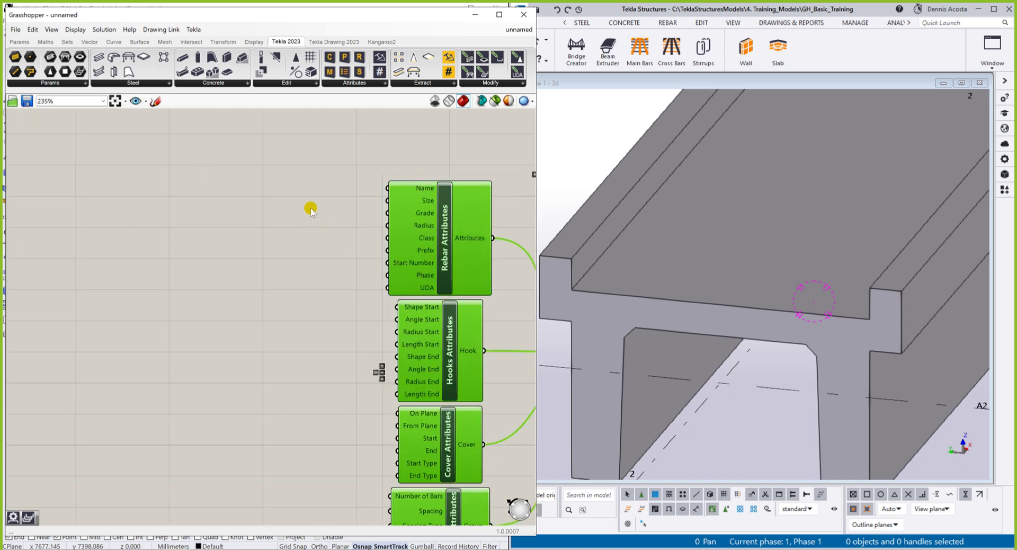
left_click(266, 181)
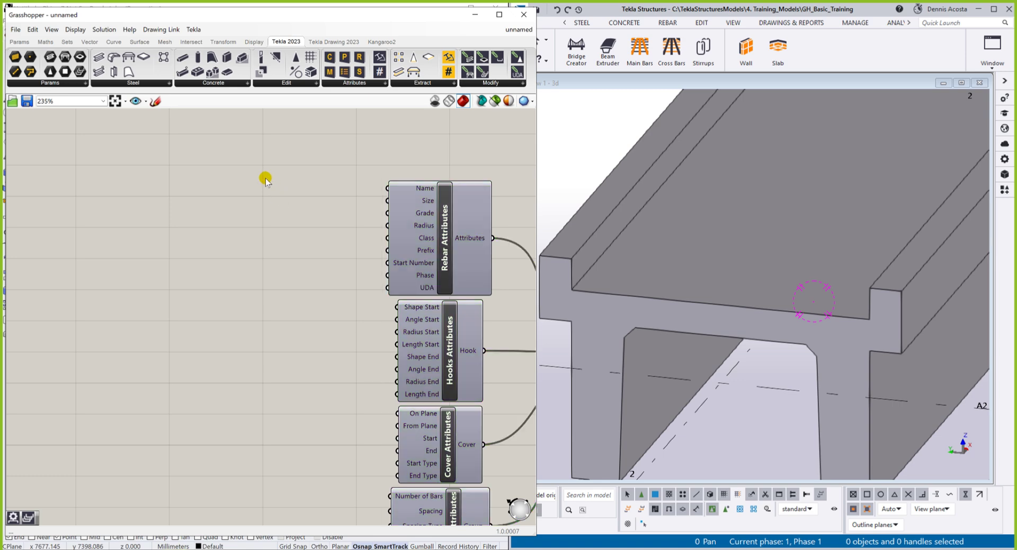
Add a text panel with the text LIGS, resized to a single line
double_click(265, 177)
type("//")
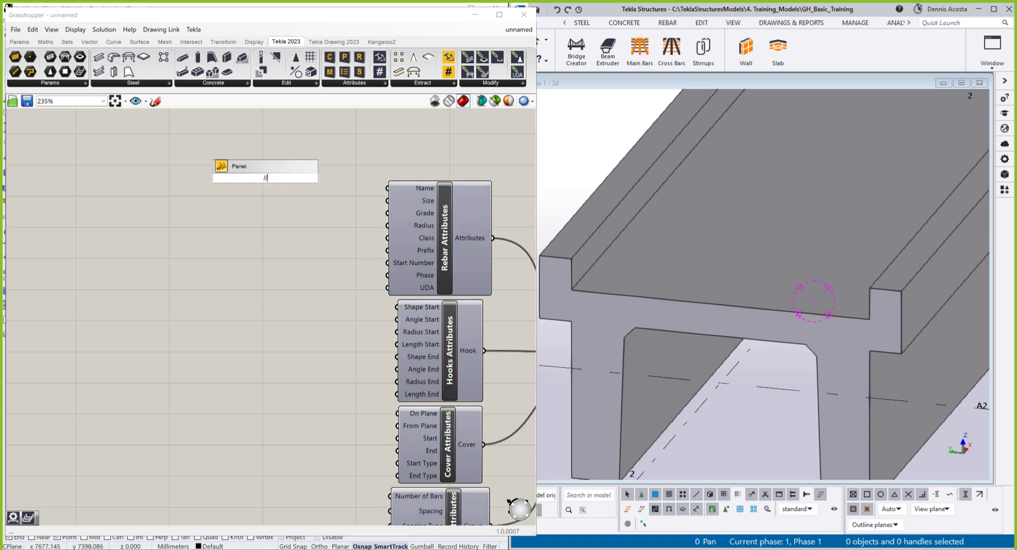
key("Return")
double_click(265, 177)
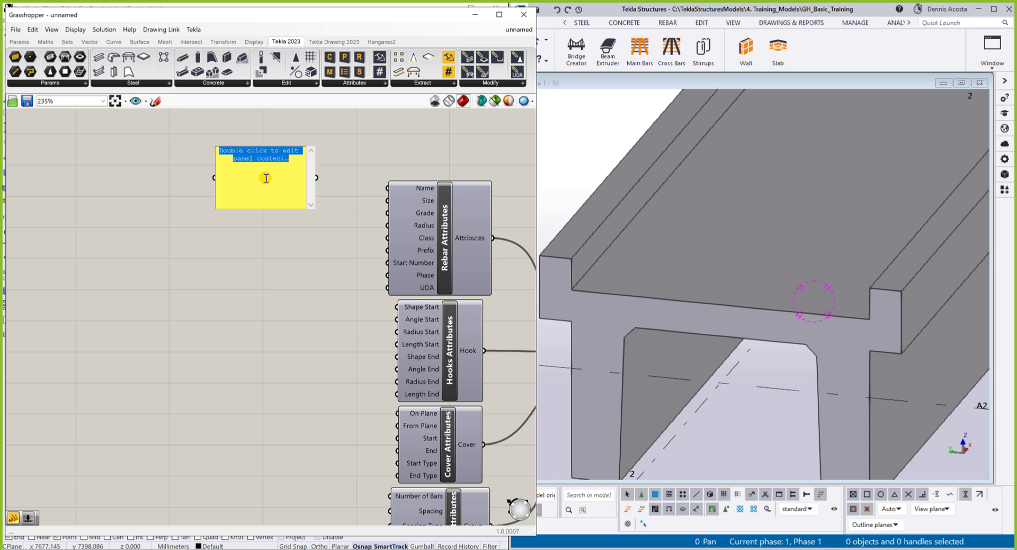
key("BackSpace")
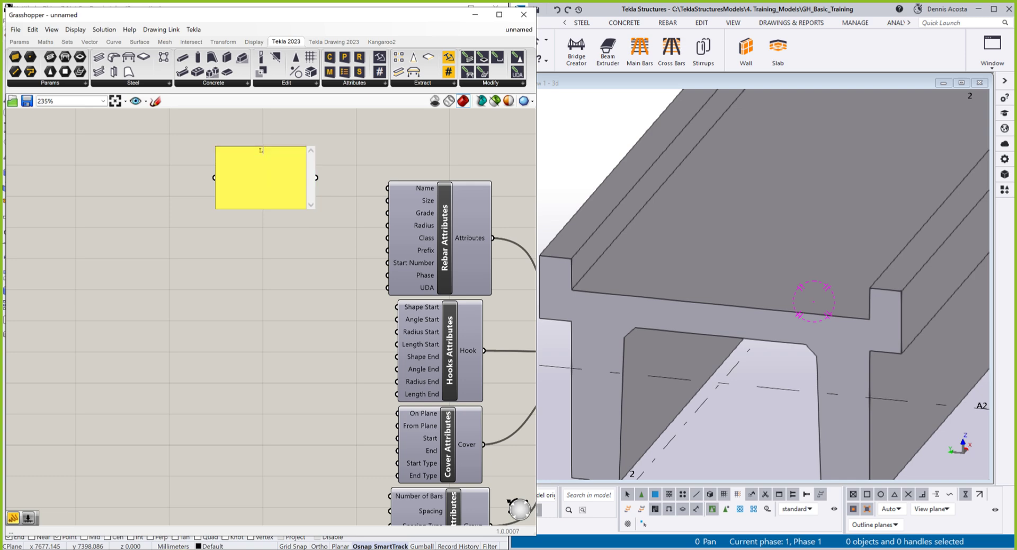
left_click(341, 231)
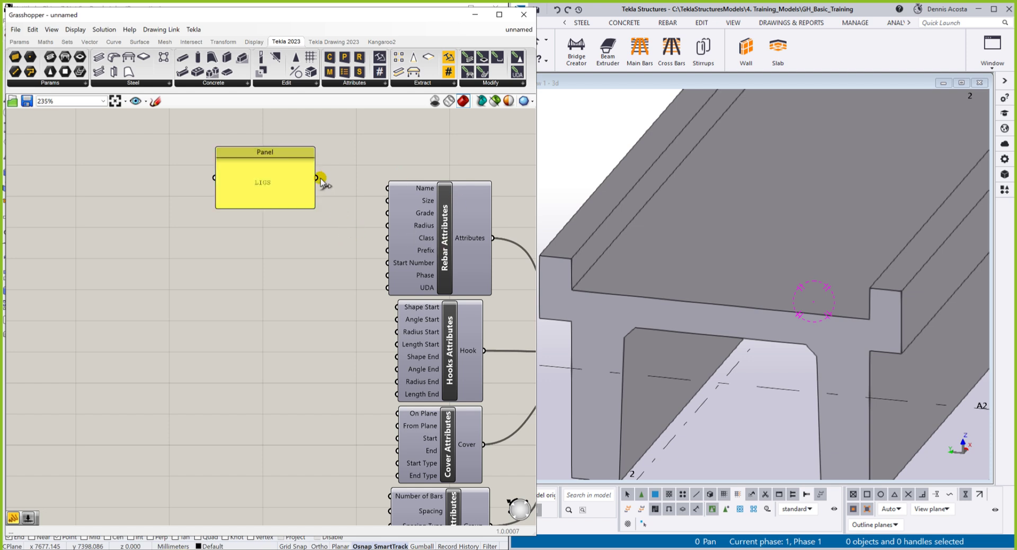
left_click_drag(310, 208, 387, 186)
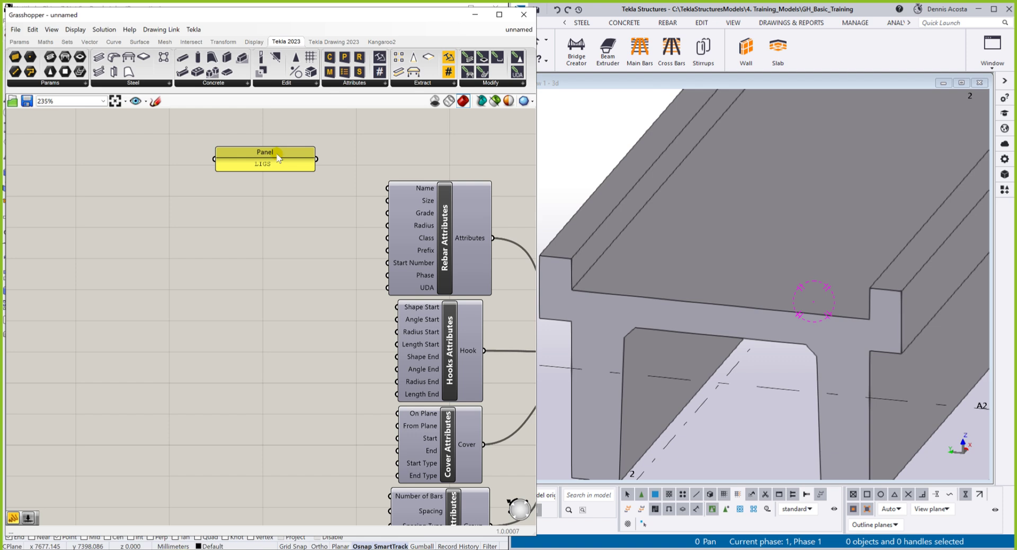
Wire the LIGS panel into the Rebar Attributes Name input
left_click(286, 159)
left_click_drag(317, 158, 387, 188)
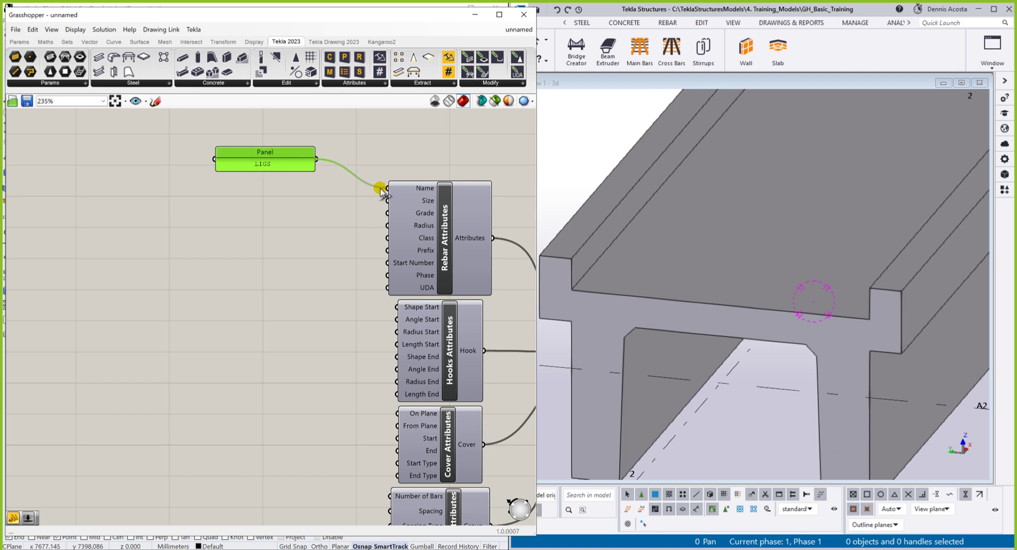
left_click_drag(288, 154, 334, 158)
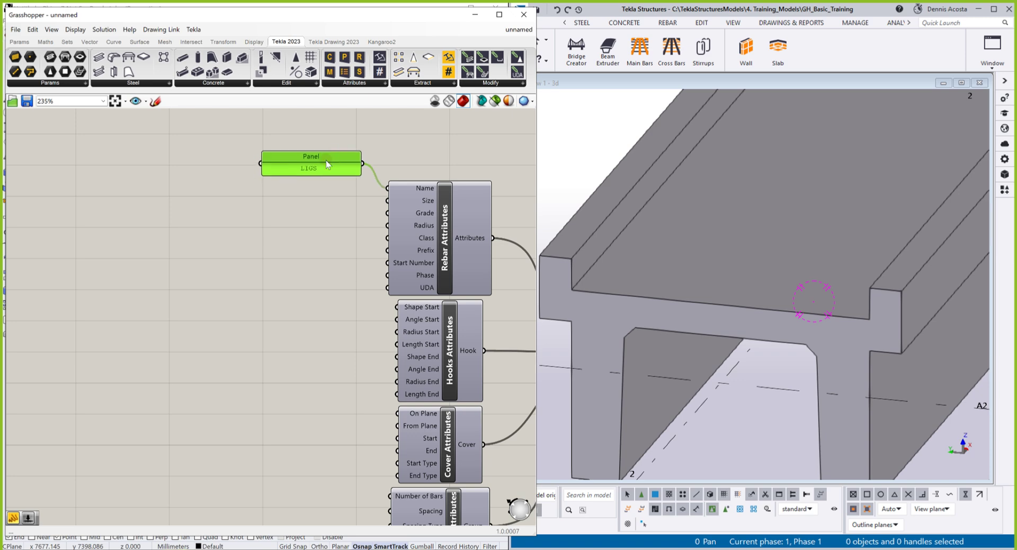
Add a Reinforcement Catalog component and choose the grade H, size 12 Tie/Stirrup bar
left_click(378, 86)
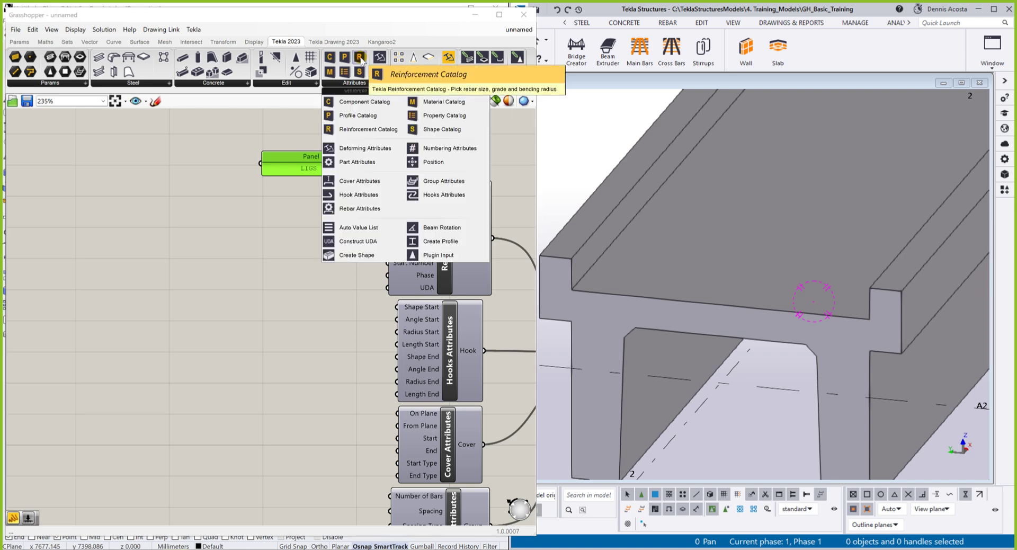
left_click_drag(360, 59, 205, 185)
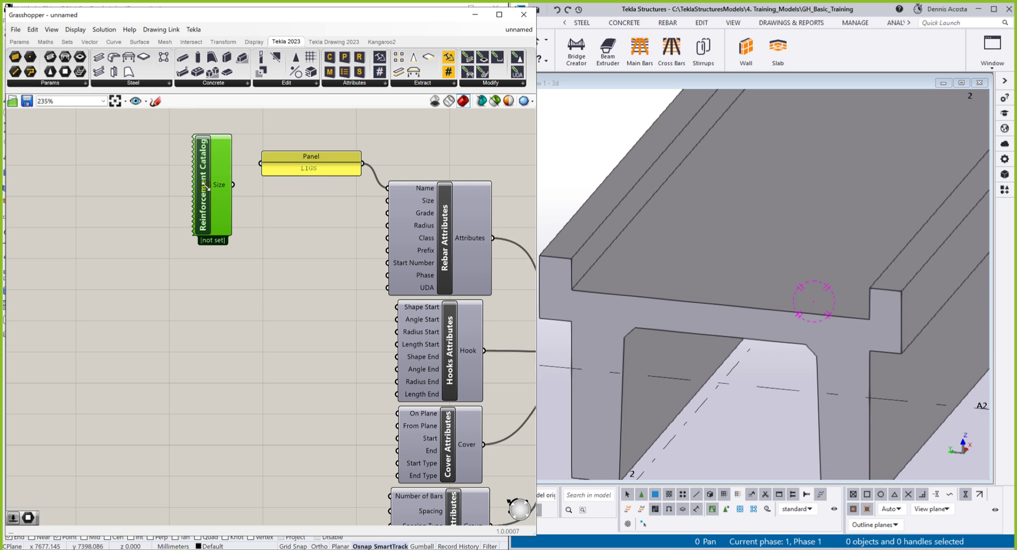
double_click(205, 185)
left_click(374, 226)
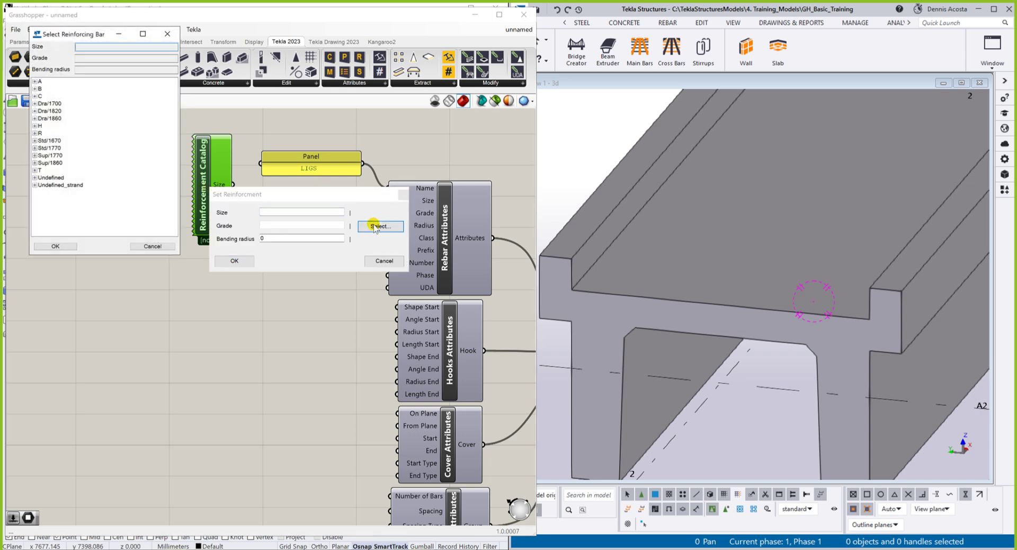
left_click(34, 126)
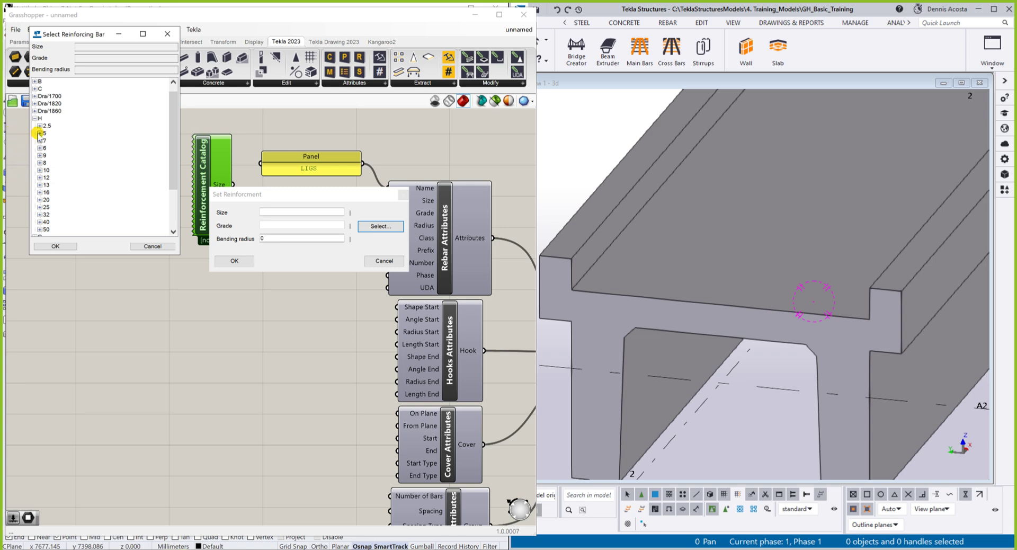
left_click(40, 178)
left_click(62, 192)
left_click(55, 245)
Set the bending radius to 20 and wire the catalog Size output to Rebar Attributes Size
left_click(234, 261)
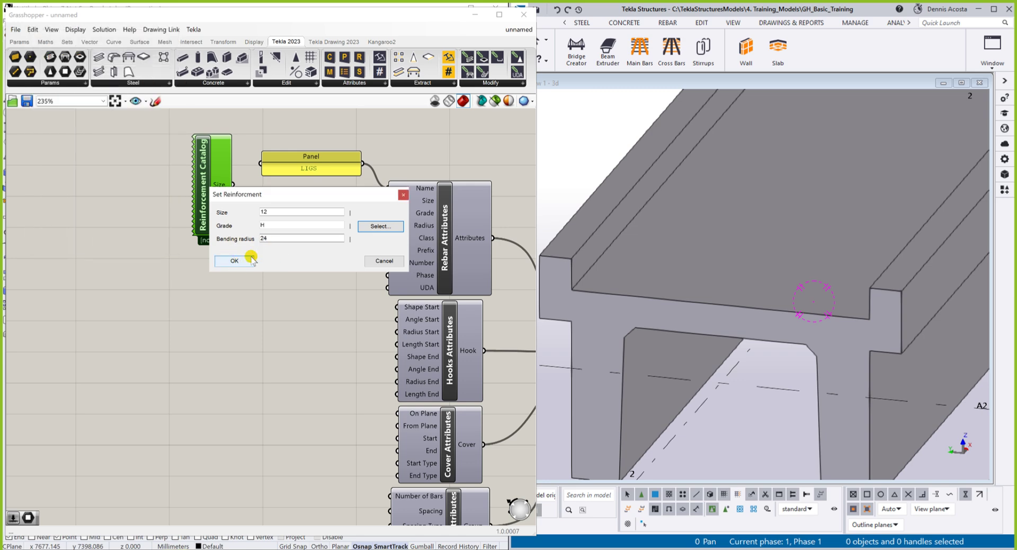
key("Tab")
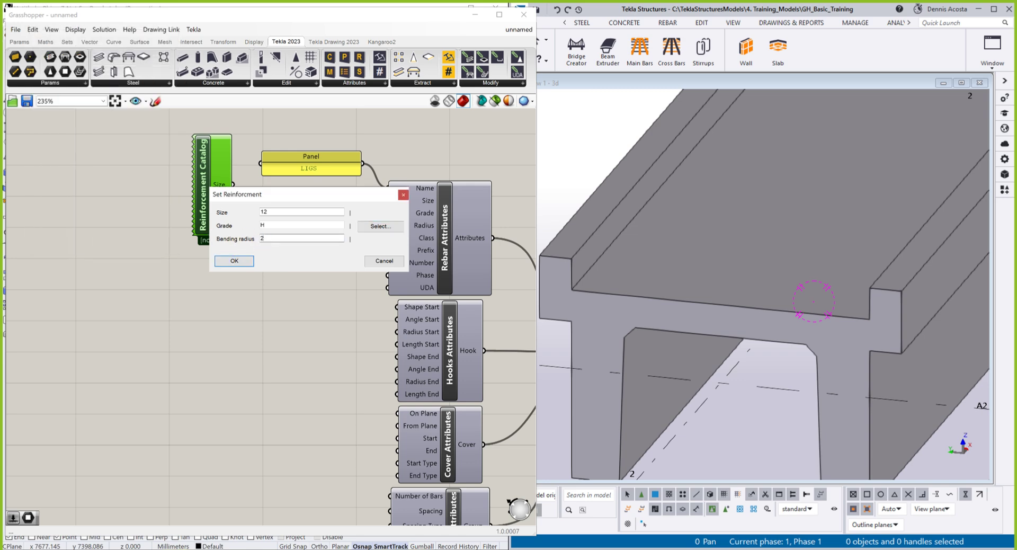
type("20")
left_click(234, 261)
left_click_drag(233, 184, 389, 201)
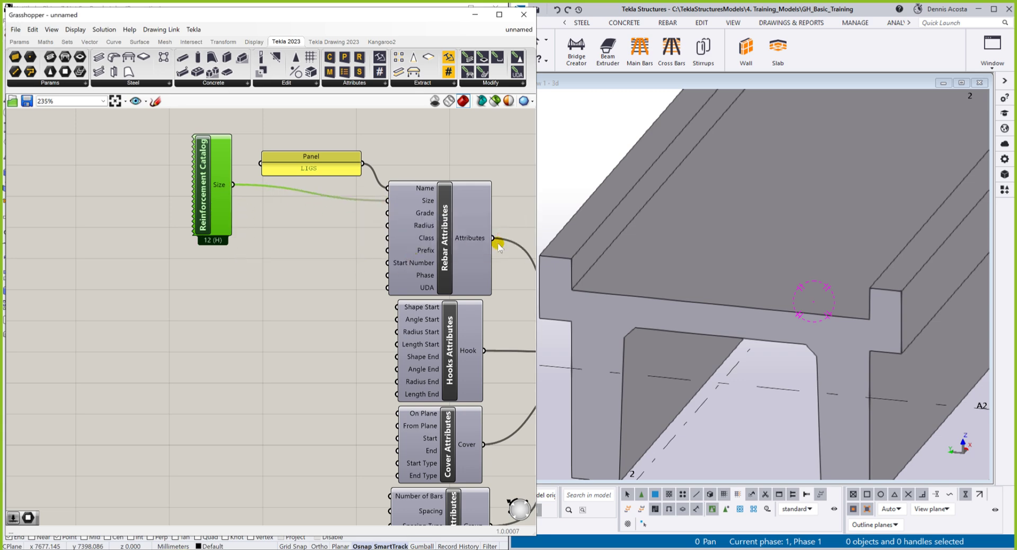
Add a Number Slider via the 'num' search, wire it to Rebar Attributes Class, and set it to 2
double_click(319, 261)
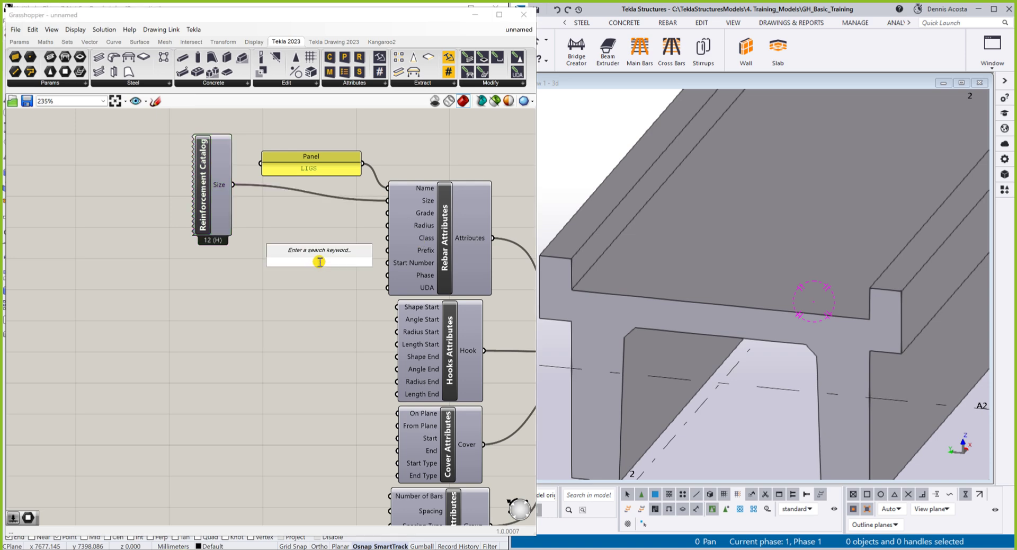
type("num")
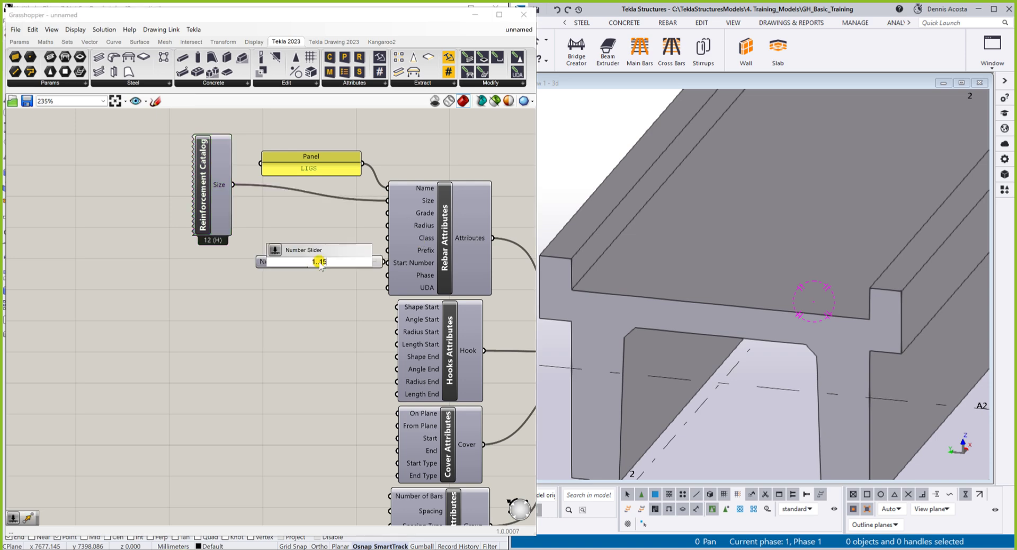
key("Return")
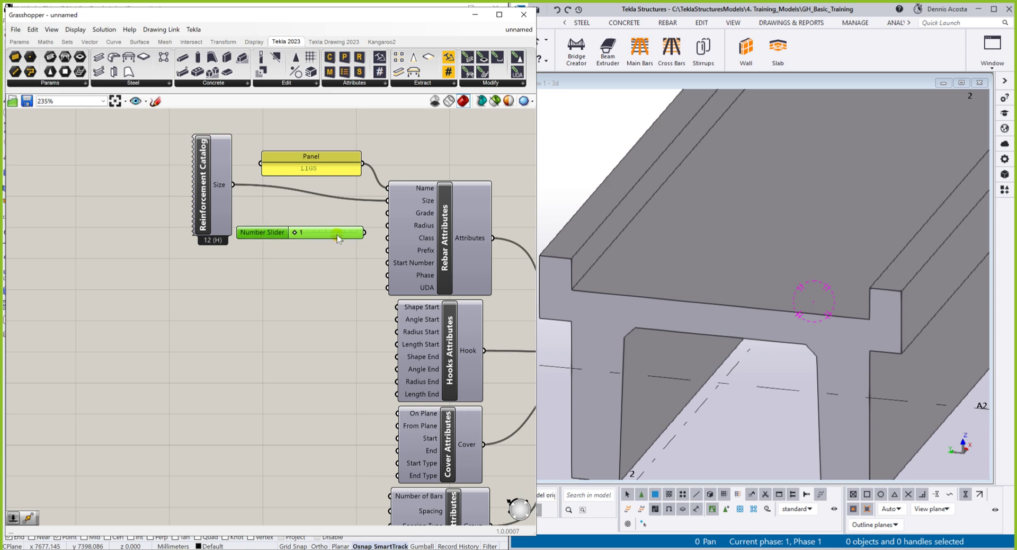
left_click_drag(367, 235, 387, 238)
left_click_drag(275, 229, 278, 236)
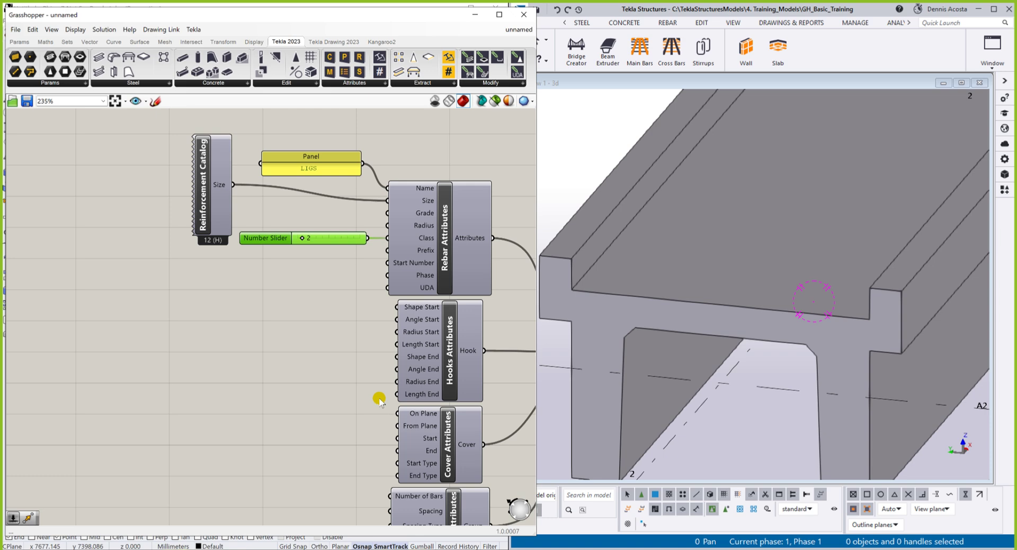
Check the Hooks Attributes Shape Start input description and discard a stray slider
scroll(438, 351, "up", 3)
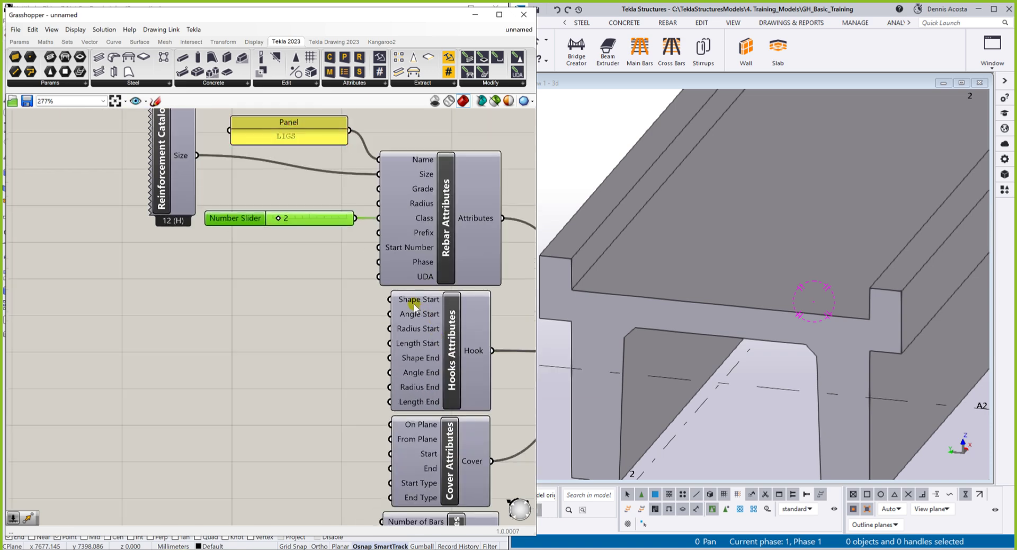
mouse_move(413, 303)
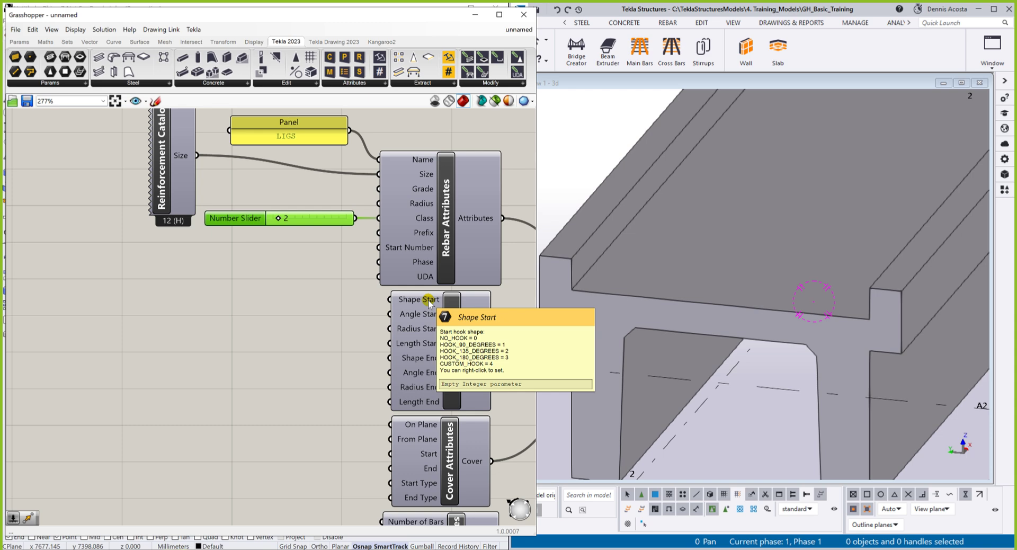
double_click(265, 294)
type("4")
key("Return")
left_click(266, 295)
key("Delete")
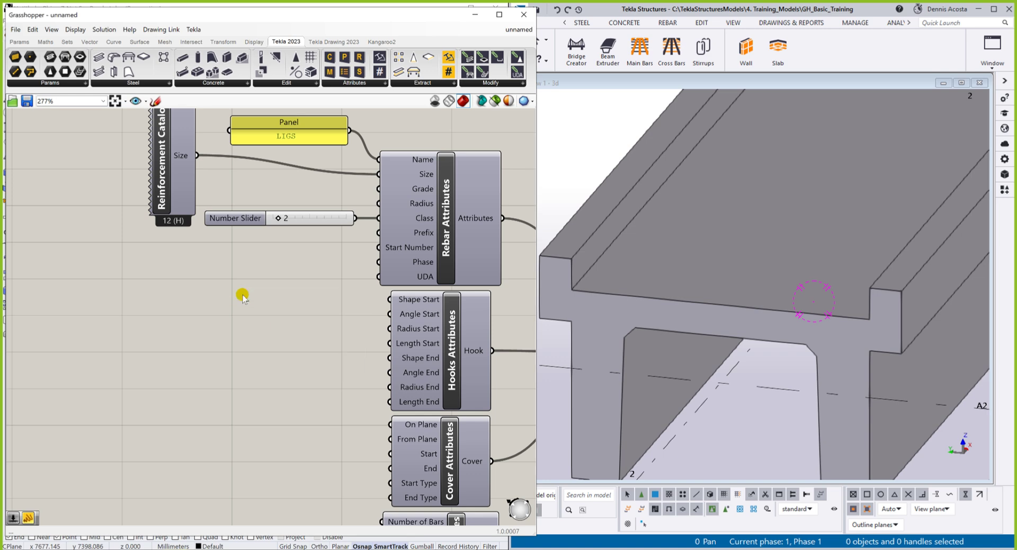
Feed a 0 number slider into Shape Start and a copy of it into Shape End
double_click(235, 290)
type("00")
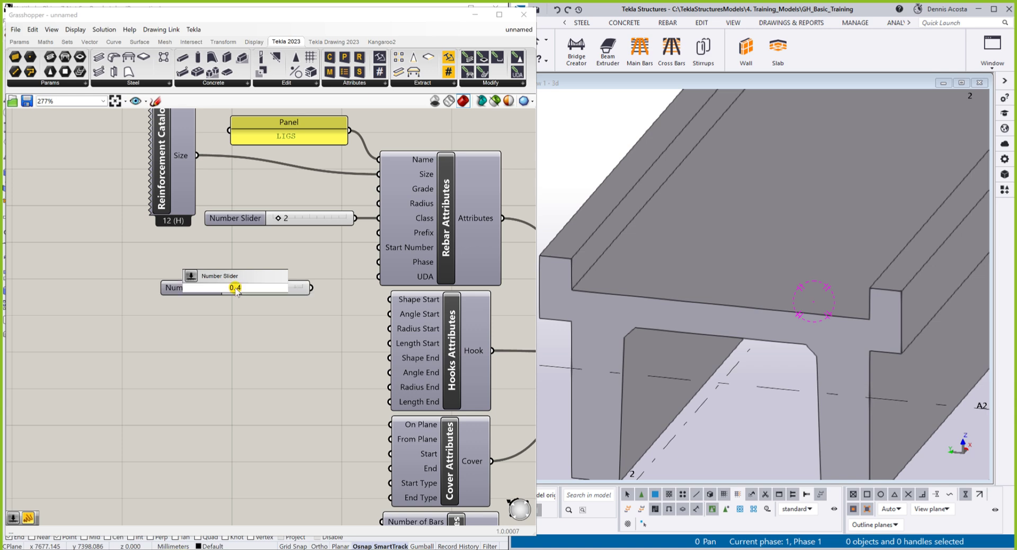
key("Return")
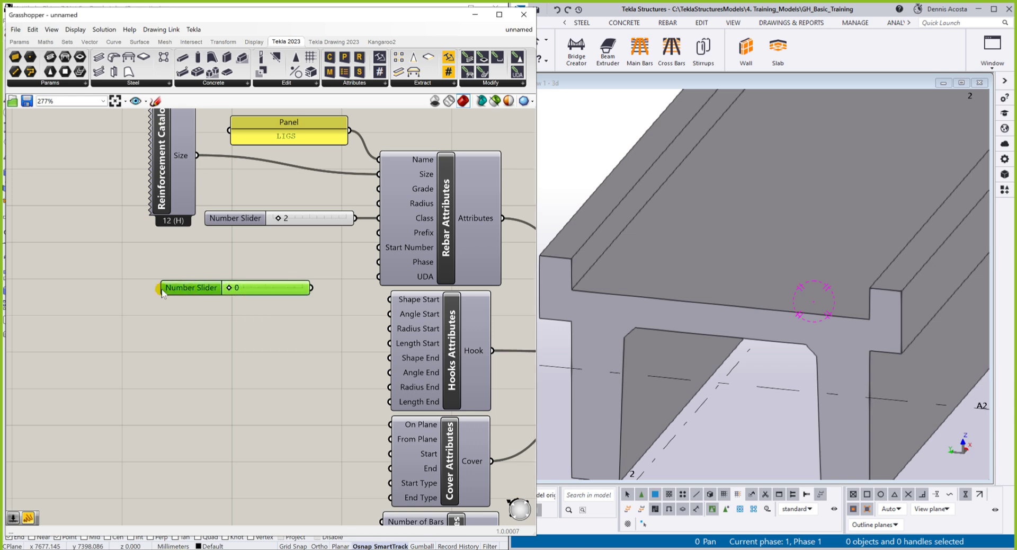
left_click_drag(177, 294, 160, 301)
left_click_drag(293, 295, 389, 299)
left_click_drag(175, 297, 178, 378, "alt")
left_click_drag(295, 378, 388, 359)
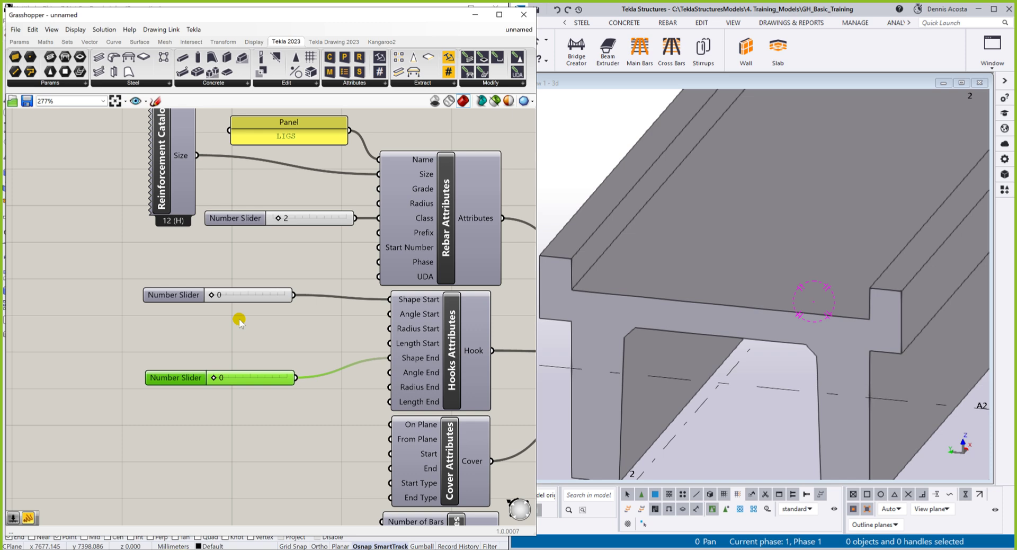
Create an angle slider from '-180..180' with a -180 to 180 range, starting at -180
left_click(221, 327)
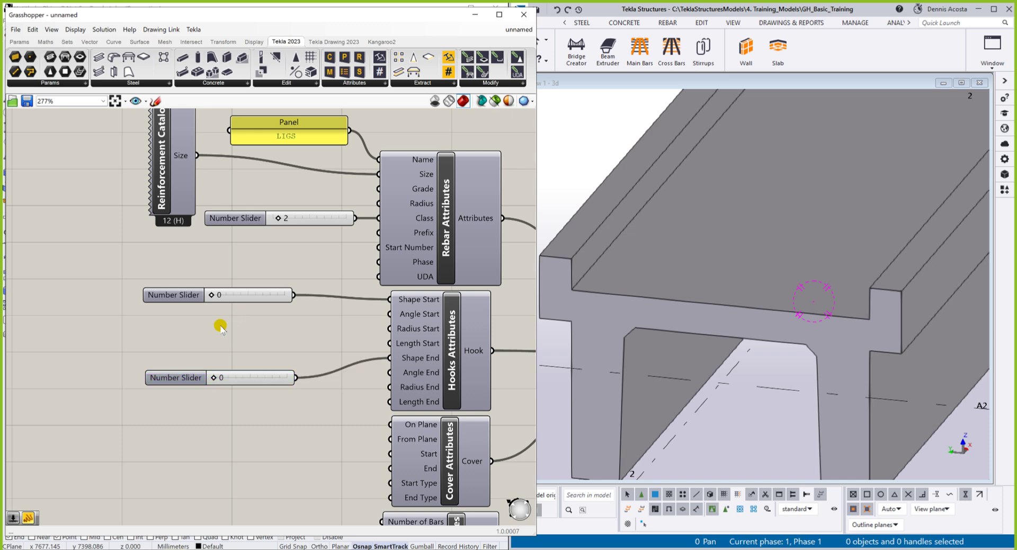
double_click(220, 326)
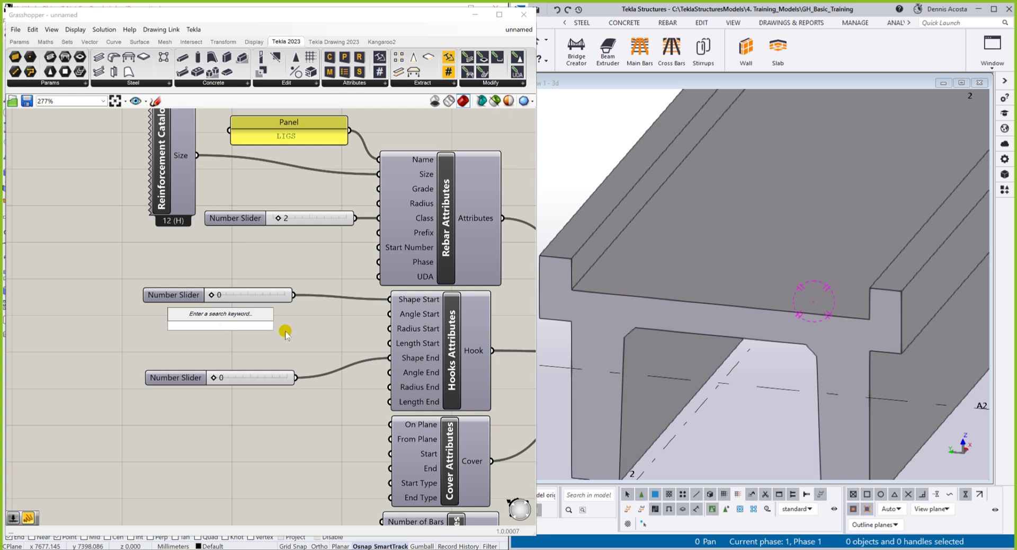
type("-18")
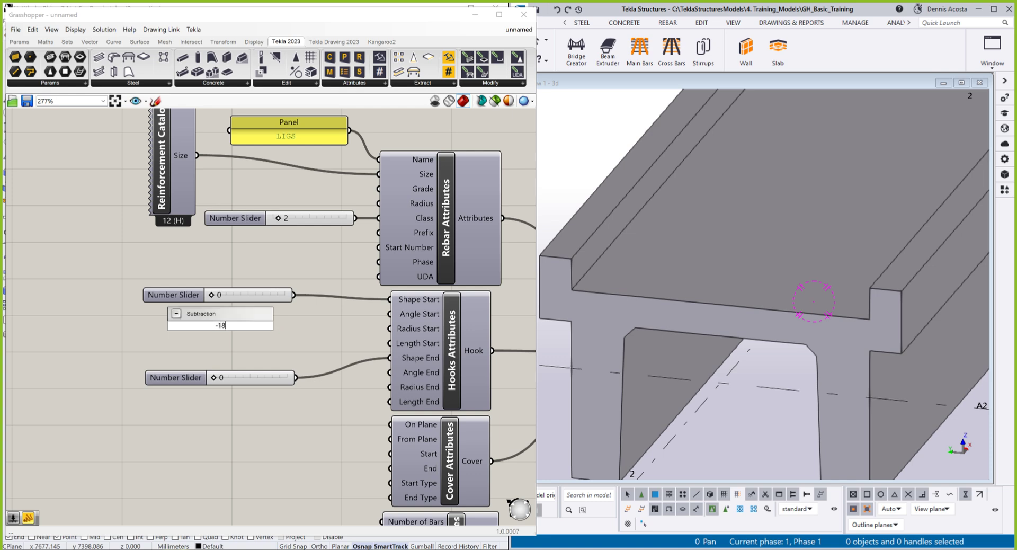
type("0..180")
key("Return")
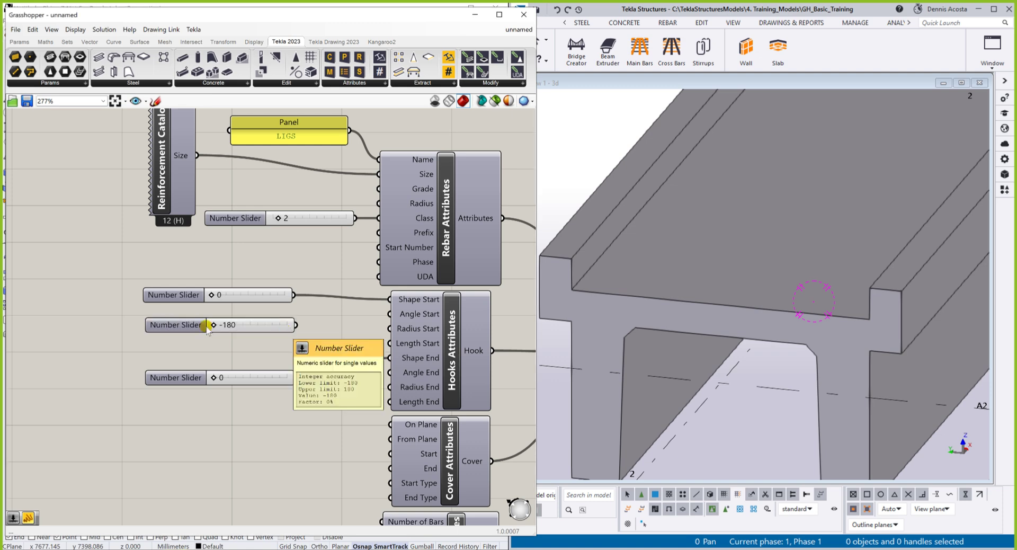
left_click_drag(196, 328, 188, 326)
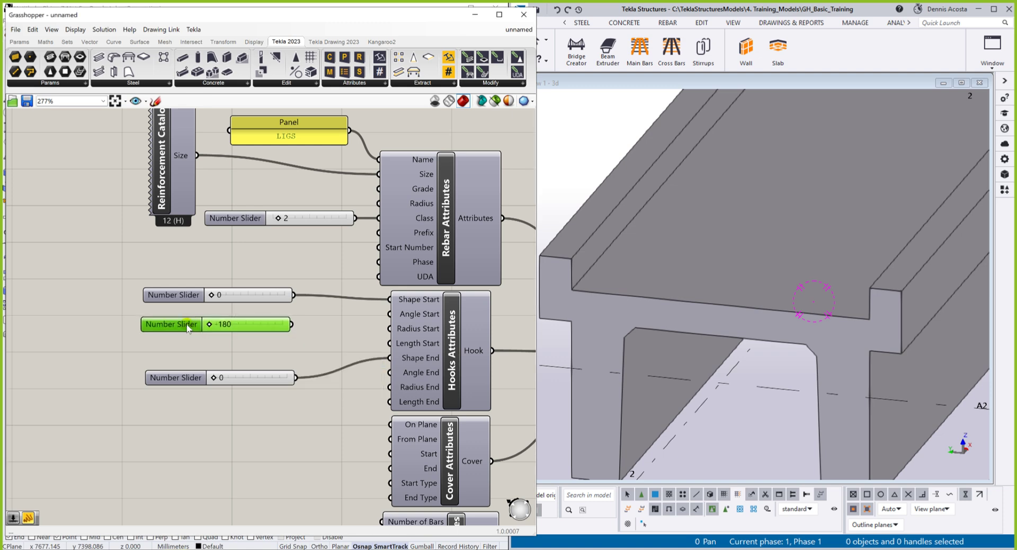
double_click(184, 324)
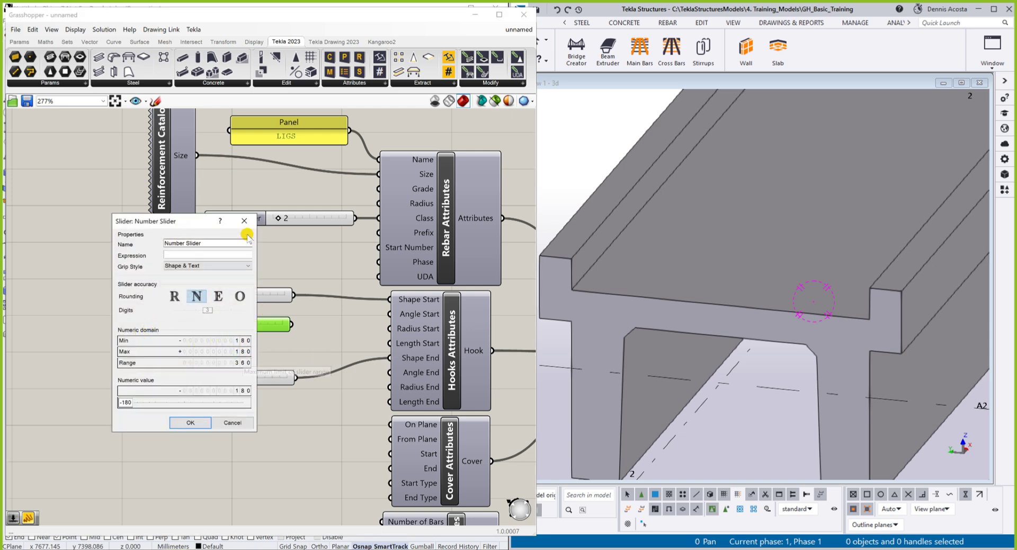
key("Return")
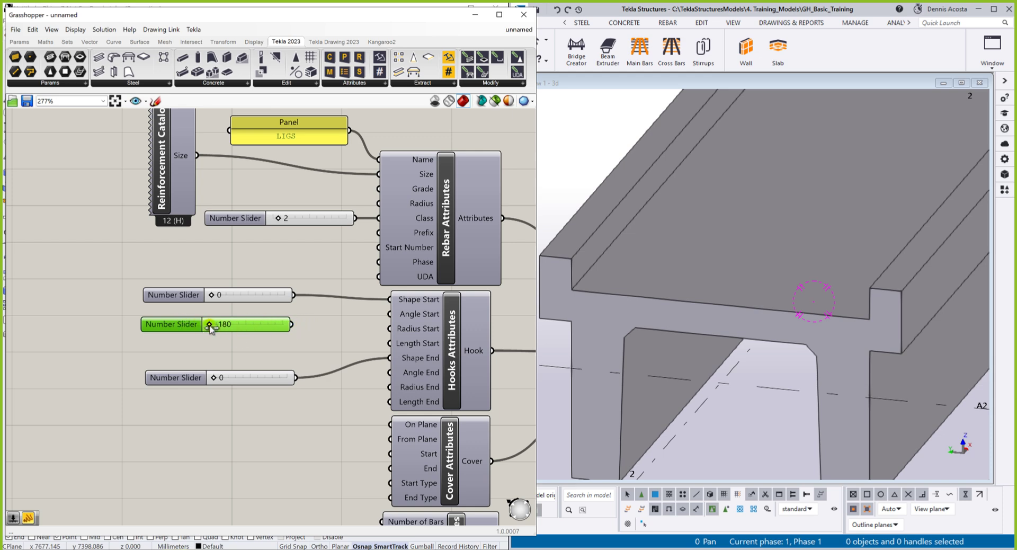
Set the angle slider's snapping values to -180, -135, -90, -45, 0, 45, 90, 135 and 180
scroll(212, 326, "up", 3)
mouse_move(216, 322)
left_mouse_down()
mouse_move(298, 323)
mouse_move(199, 319)
left_mouse_up()
scroll(195, 345, "down", 3)
scroll(194, 338, "up", 2)
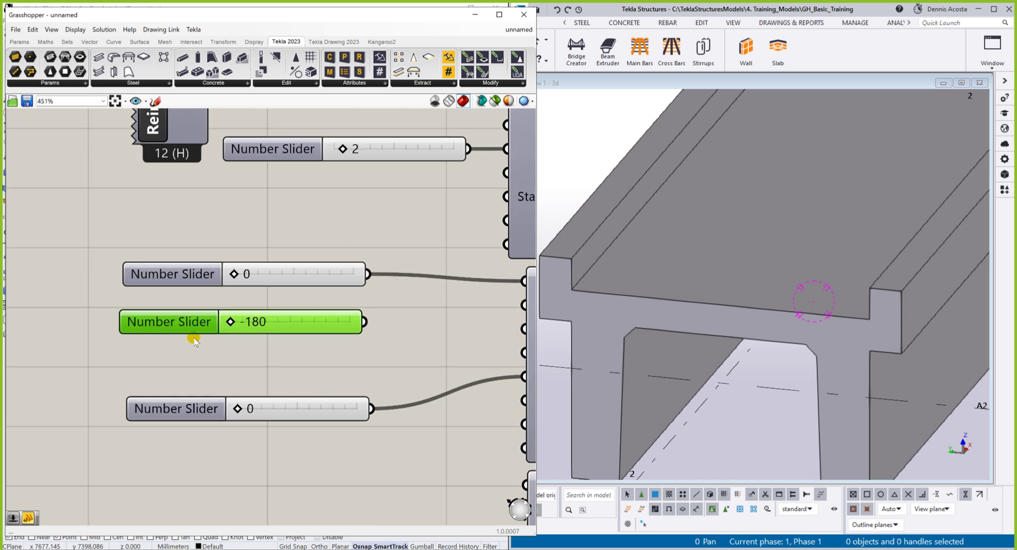
right_click(196, 324)
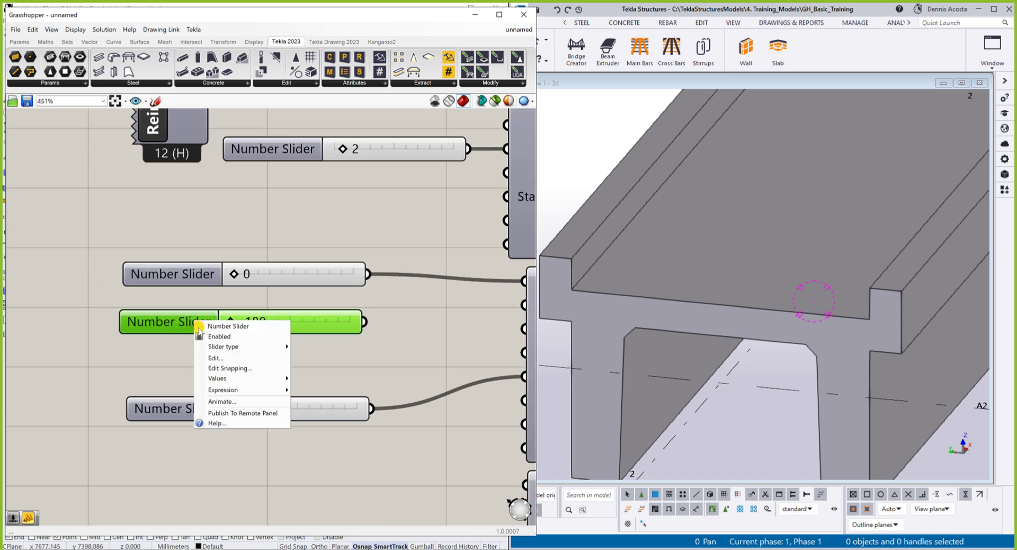
left_click(226, 368)
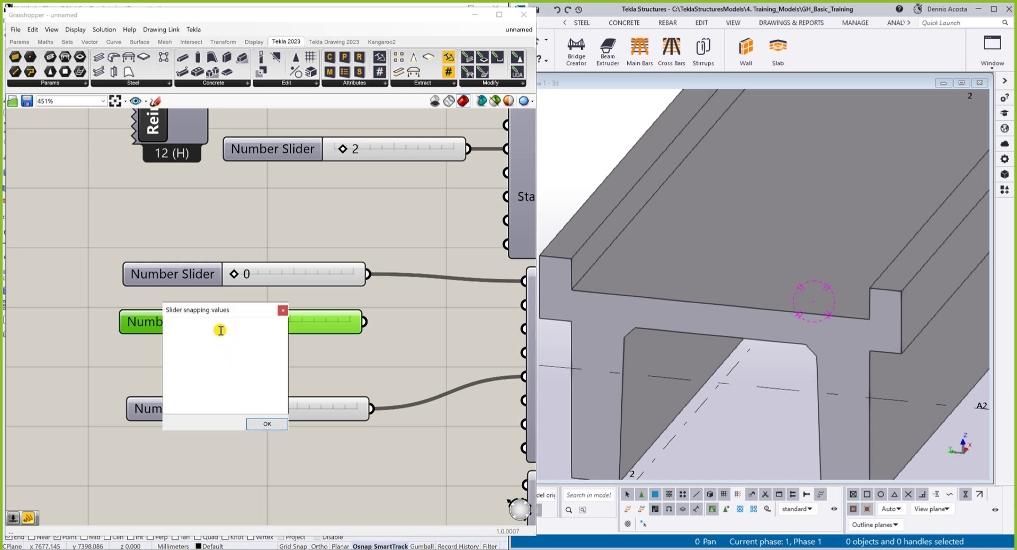
left_click_drag(230, 310, 450, 315)
left_click(403, 333)
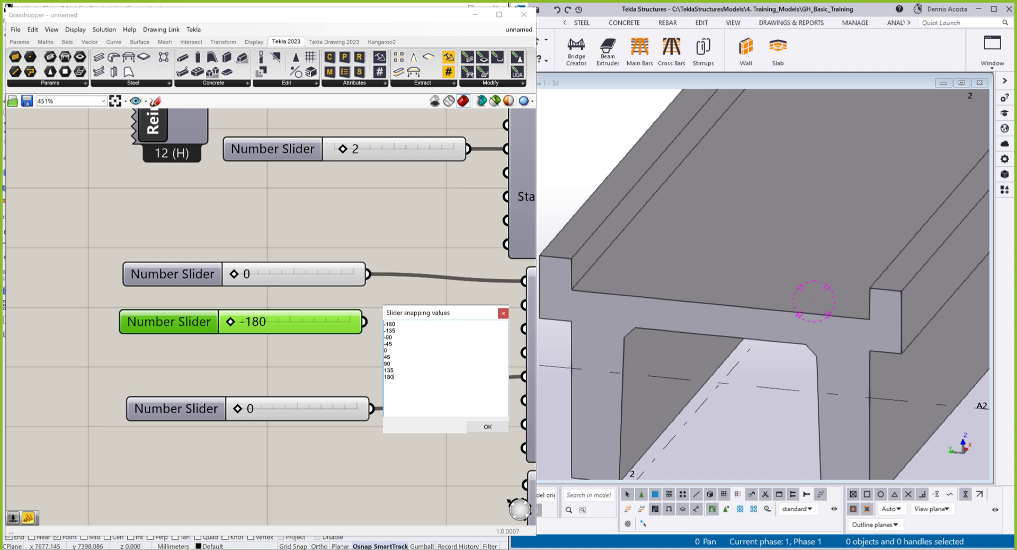
left_click(488, 426)
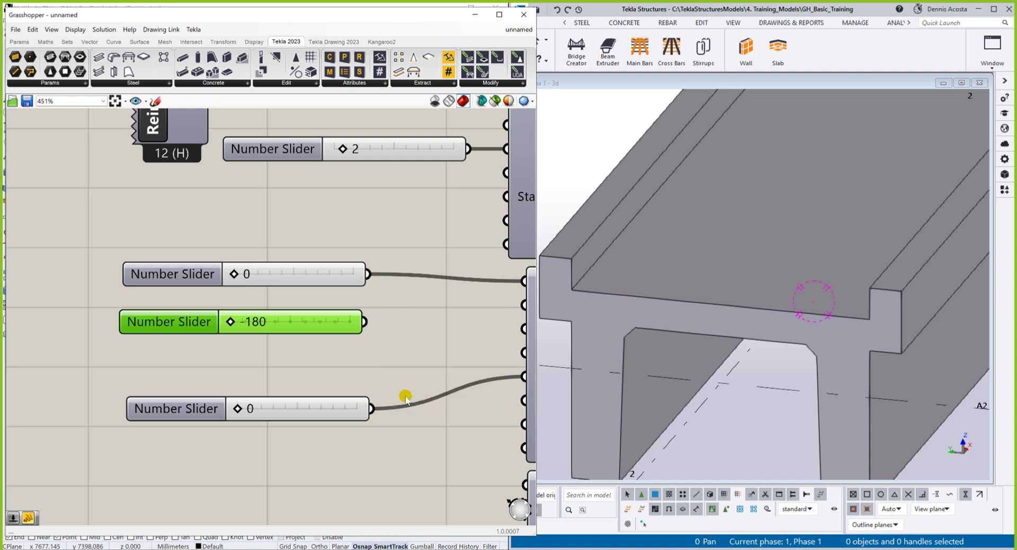
Duplicate the 45°-snapping angle slider and wire both sliders, at 0, into Angle Start and Angle End
left_click_drag(231, 322, 291, 331)
scroll(341, 333, "down", 3)
left_click_drag(253, 331, 258, 409, "alt")
left_click_drag(349, 333, 454, 316)
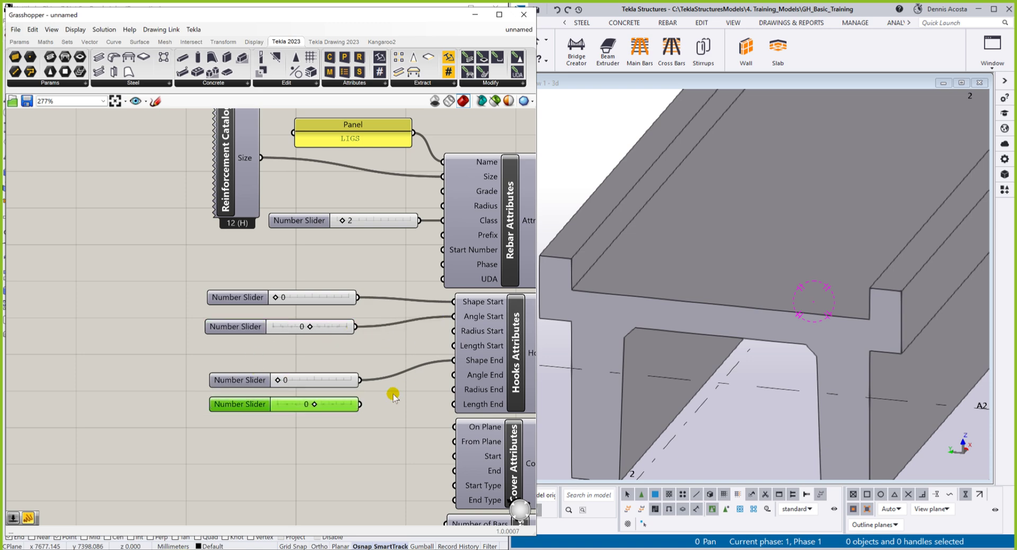
left_click_drag(361, 403, 454, 375)
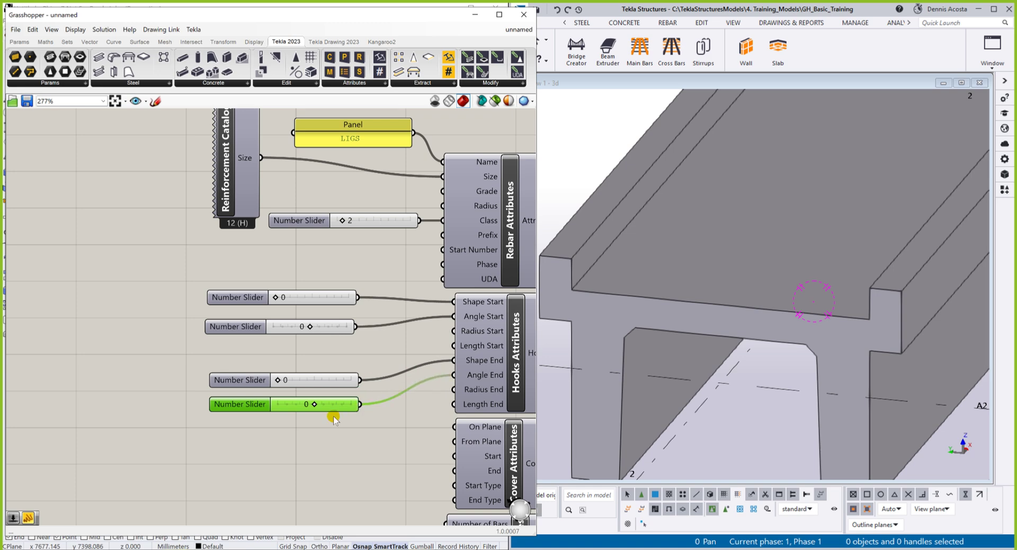
left_click_drag(319, 443, 258, 371)
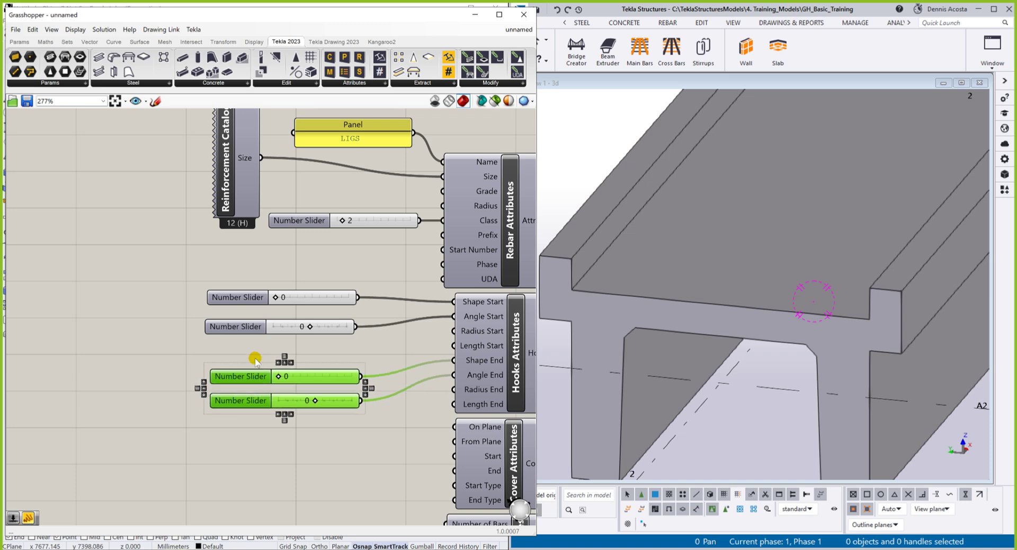
left_click(255, 350)
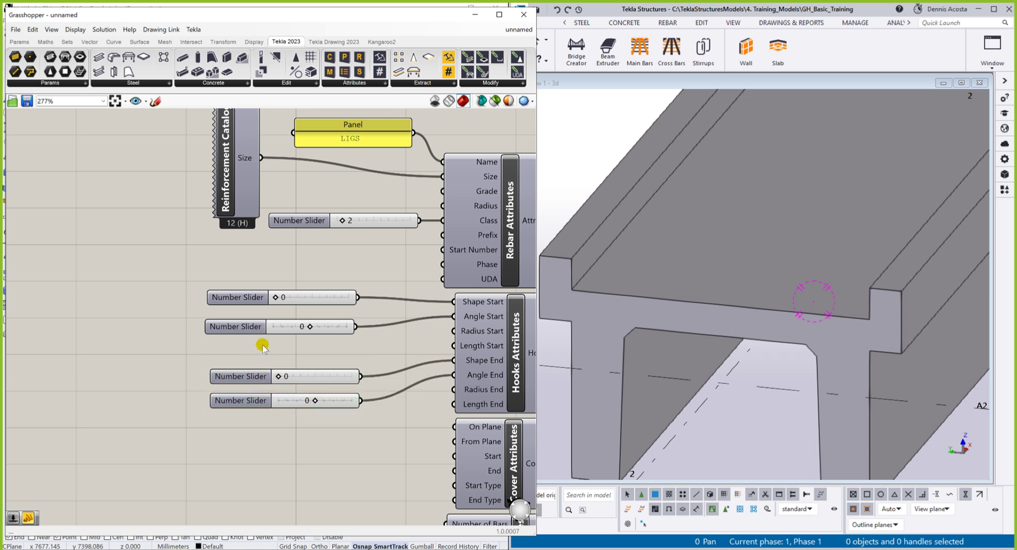
Place a Panel holding the value 20 below the angle sliders
double_click(262, 344)
type("panel")
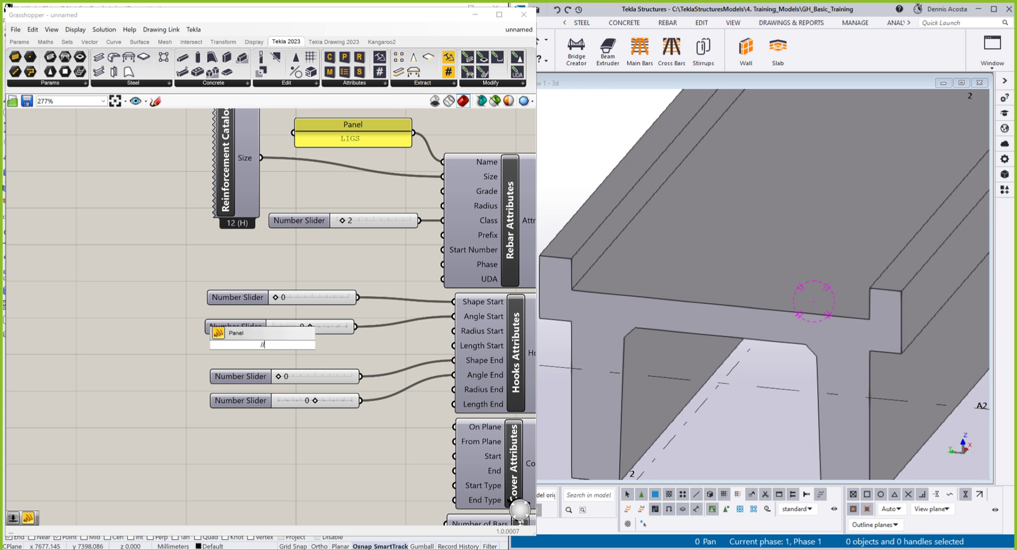
key("Return")
double_click(263, 343)
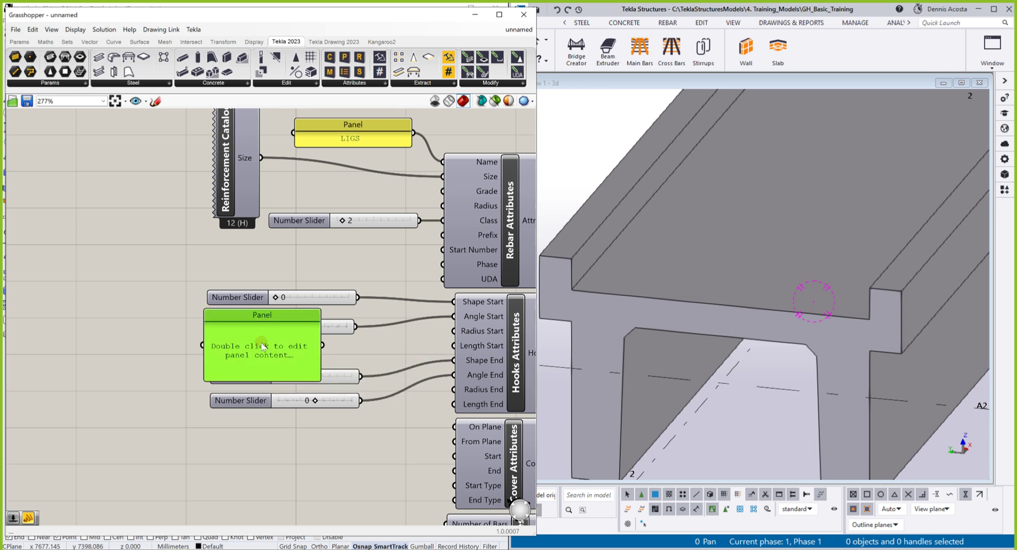
type("20")
left_click(354, 360)
mouse_move(285, 348)
left_mouse_down()
mouse_move(284, 331)
mouse_move(298, 348)
left_mouse_up()
Rename the panel 'Radius' and wire it into both Radius Start and Radius End
right_click(299, 349)
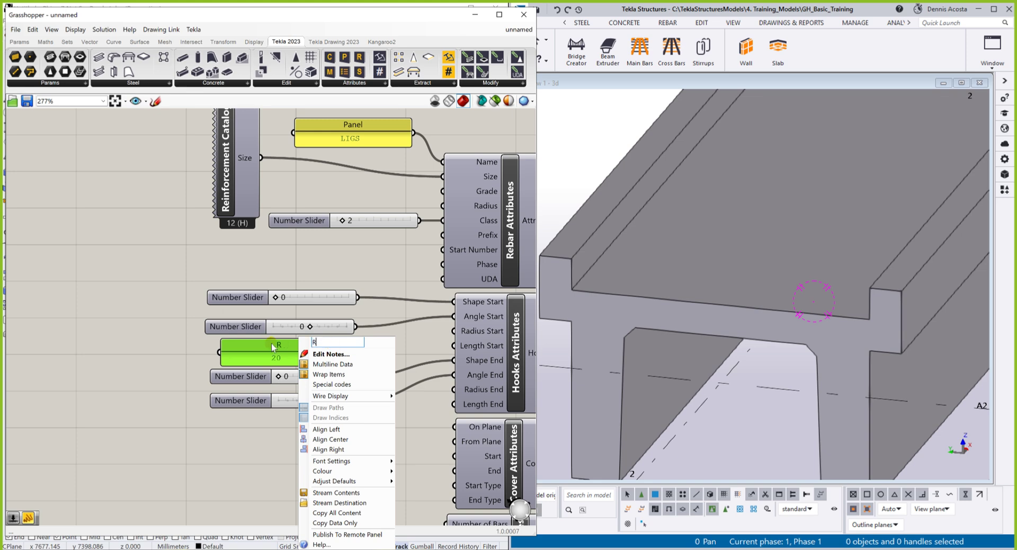
key("Caps_Lock")
type("R")
key("Caps_Lock")
type("adiu")
key("Return")
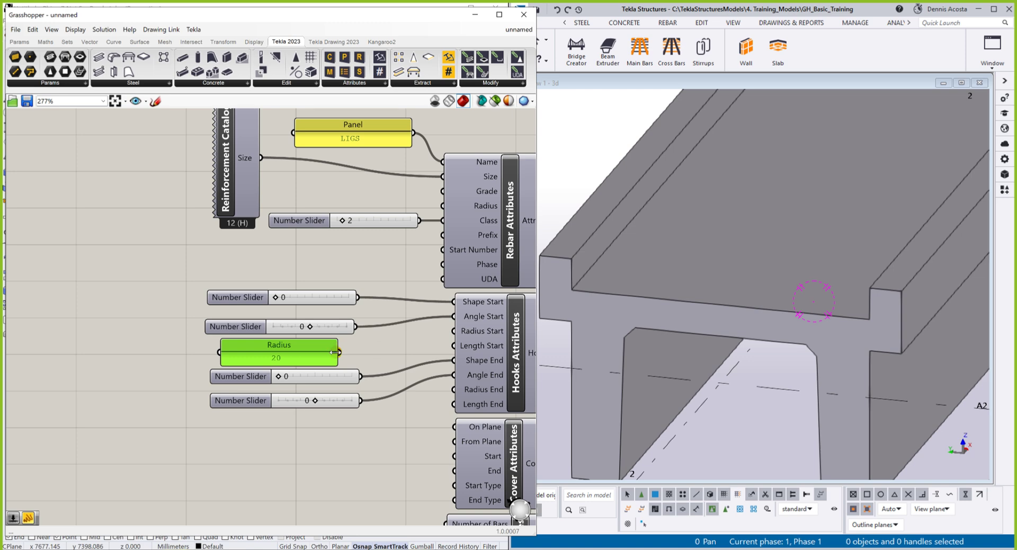
left_click_drag(339, 352, 454, 330)
left_click_drag(340, 352, 454, 389)
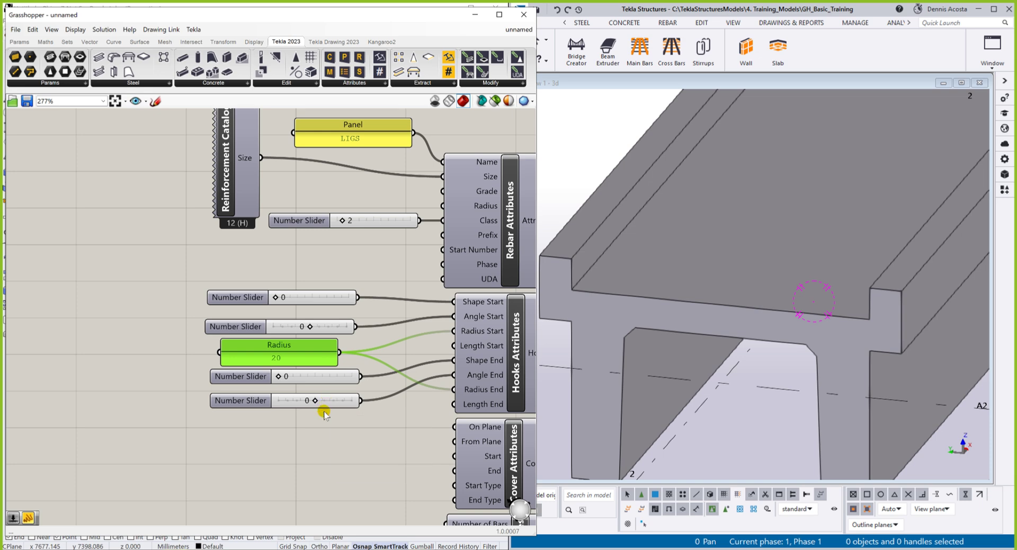
double_click(275, 439)
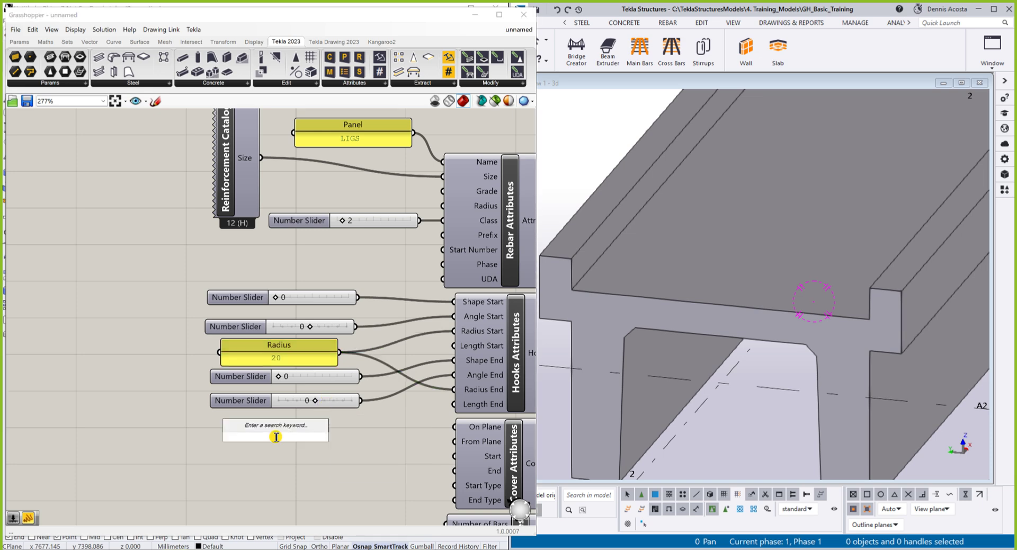
Create a slider at 50 and wire it into the hook's Length Start and Length End
type("50..50")
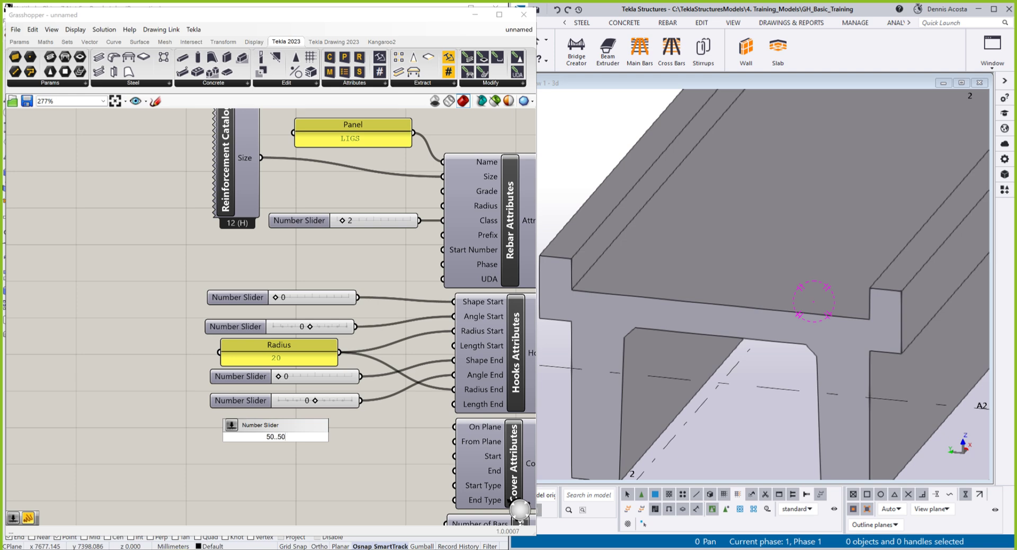
key("Return")
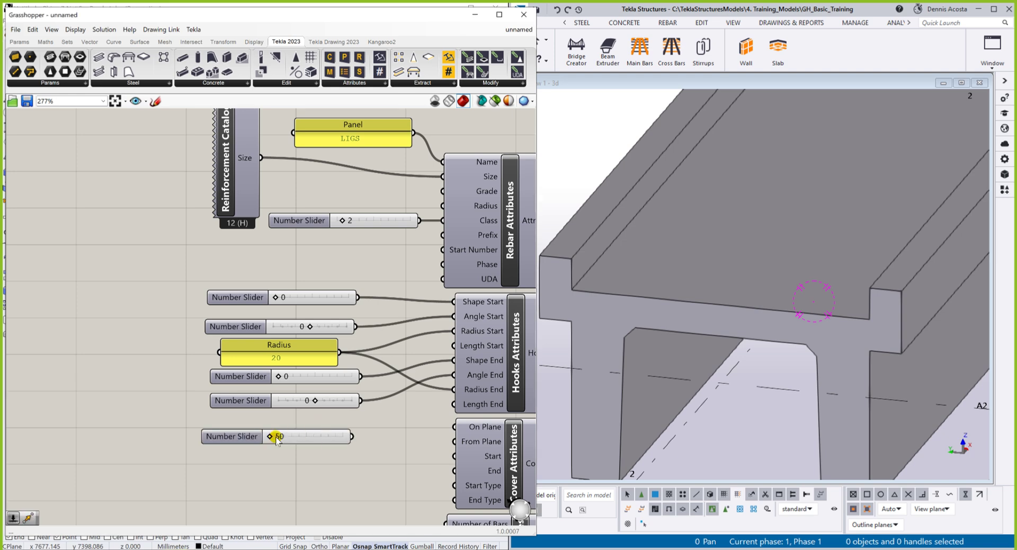
left_click_drag(227, 433, 231, 425)
left_click_drag(356, 428, 453, 345)
left_click_drag(356, 428, 448, 406)
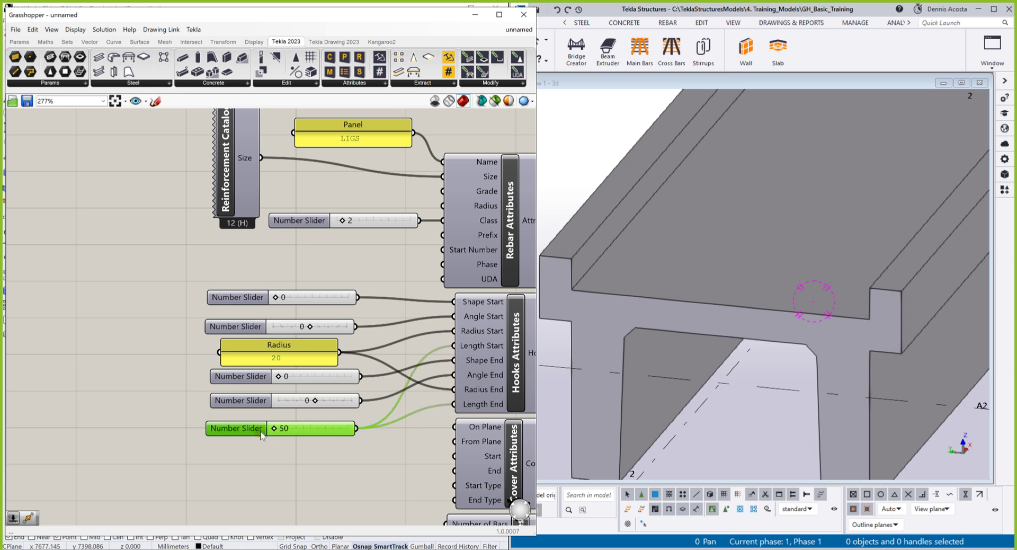
left_click_drag(262, 434, 265, 431)
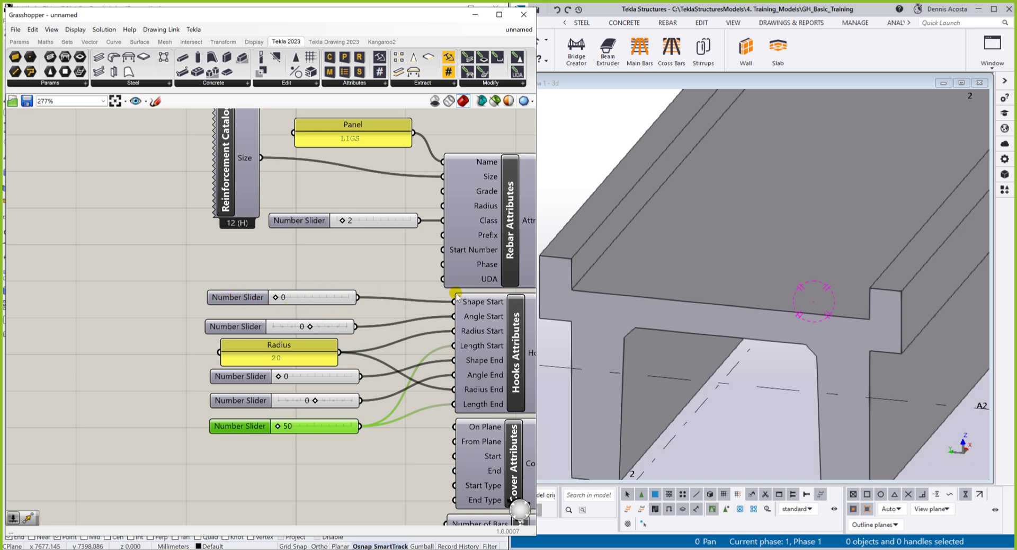
Rename the top shape slider 'Hook Start'
right_click(258, 300)
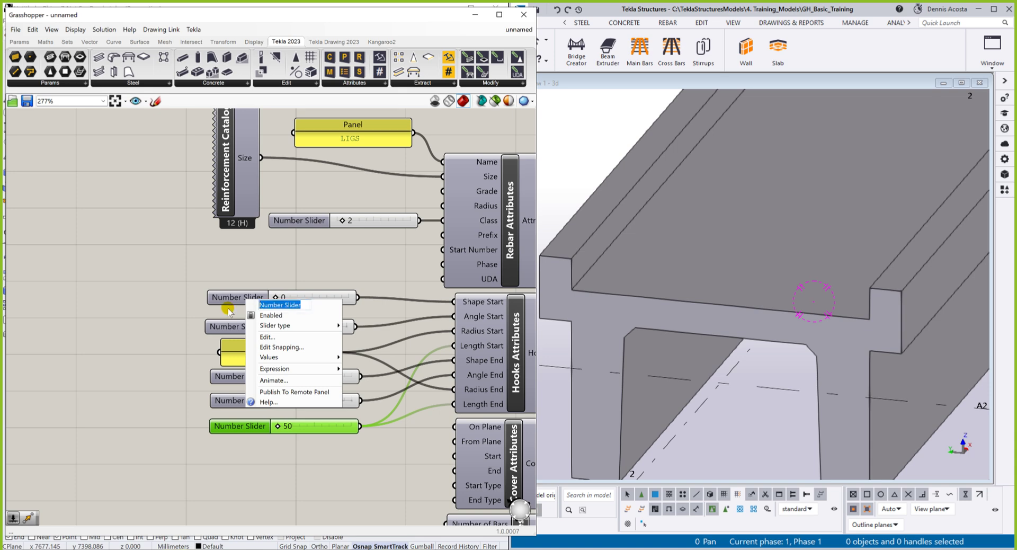
type("h")
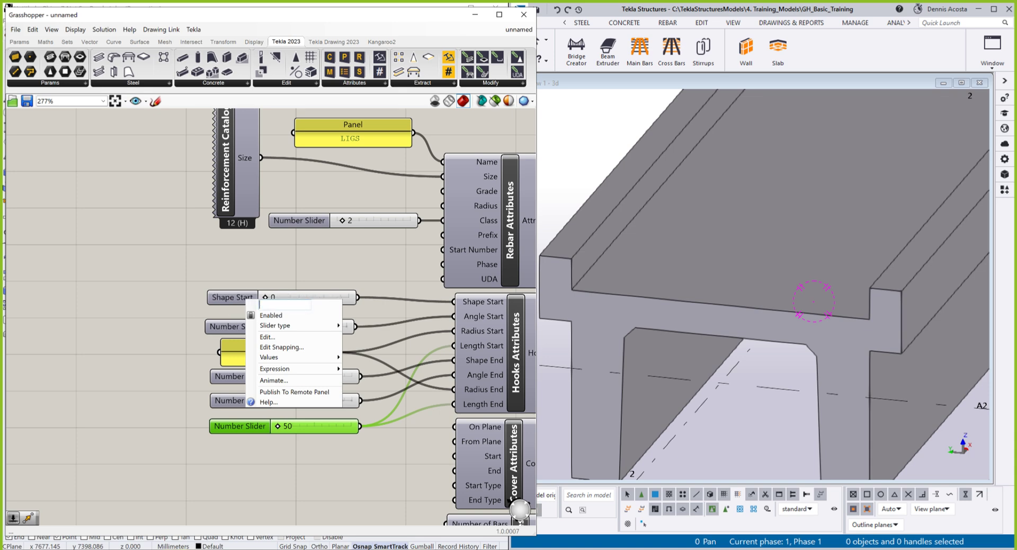
type("oo")
key("ctrl+a")
type("Shape Start")
key("Caps_Lock")
type("H")
key("Caps_Lock")
type("ook Start")
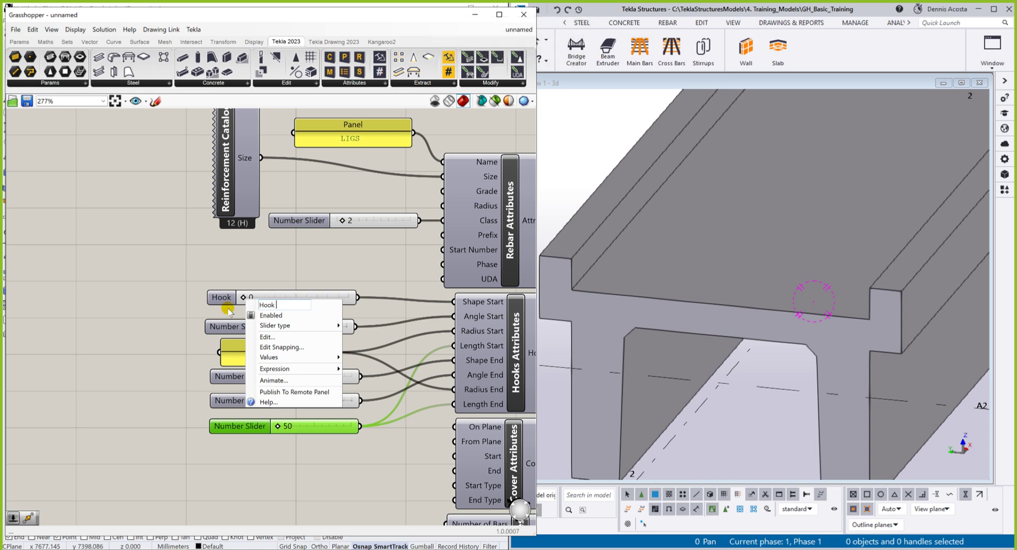
left_click(228, 309)
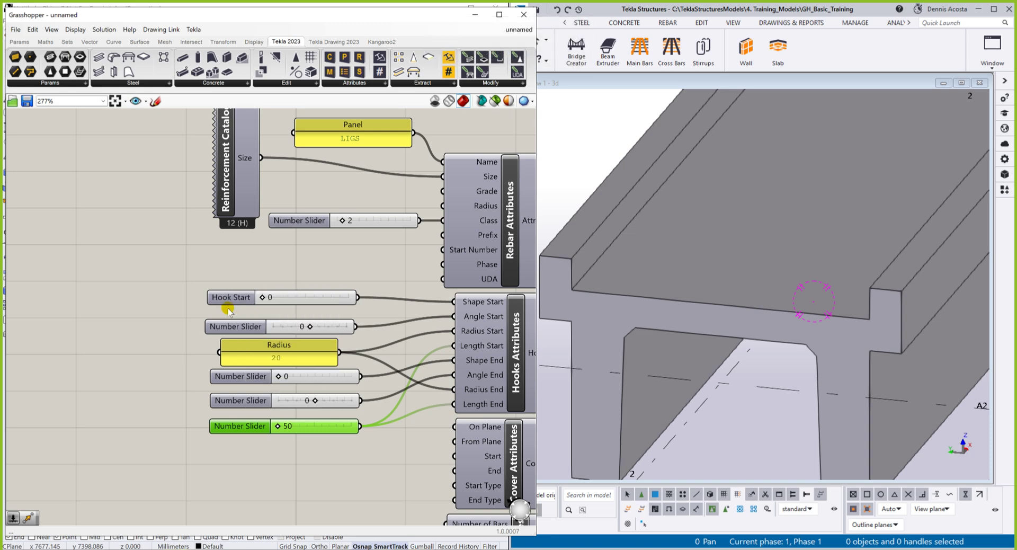
Rename the lower shape slider 'Hook End'
right_click(241, 376)
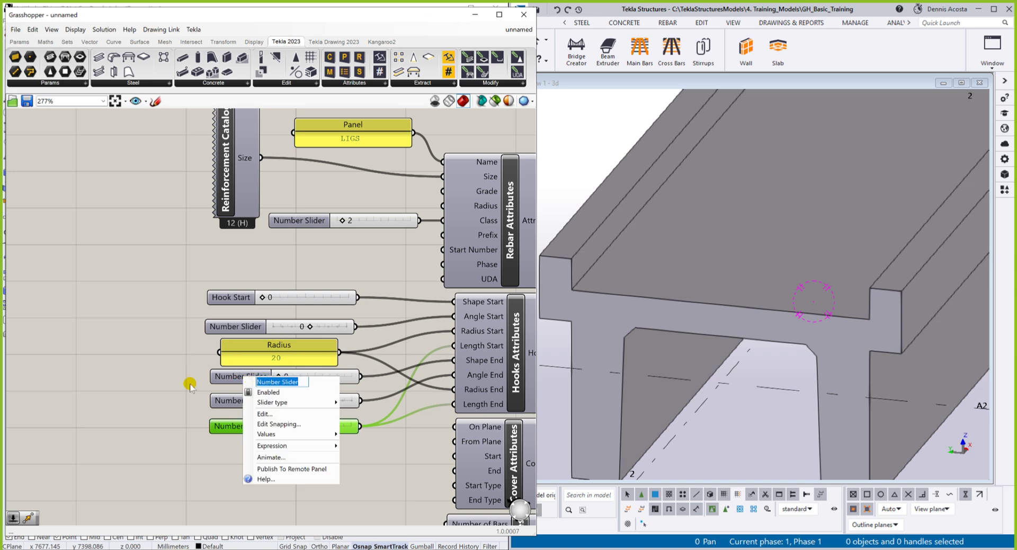
type("Hook End")
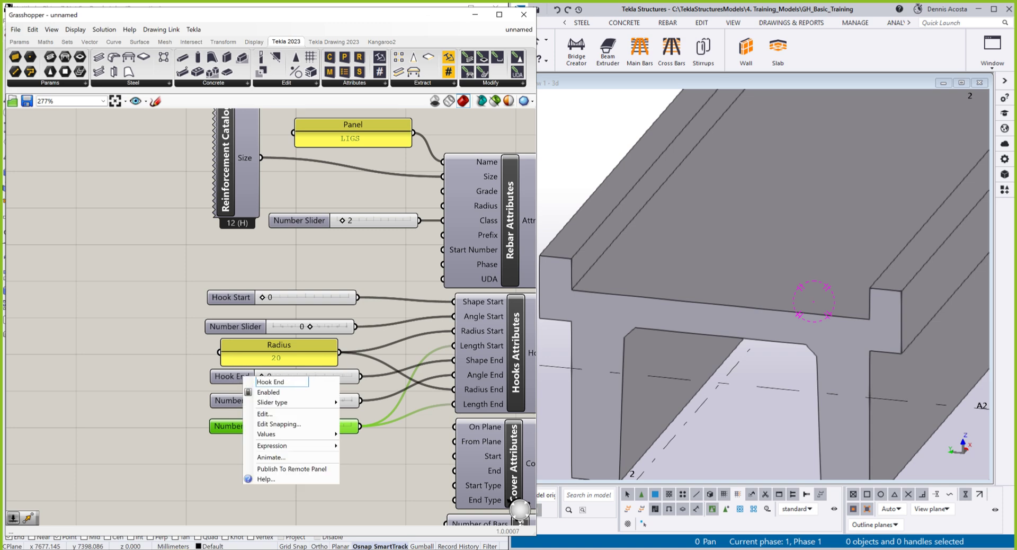
key("Return")
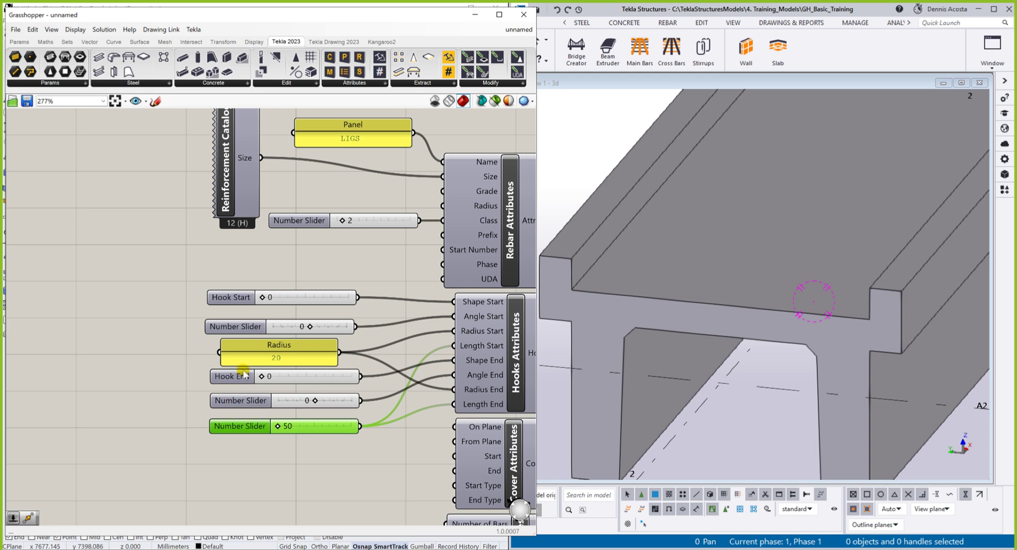
left_click_drag(288, 345, 283, 345)
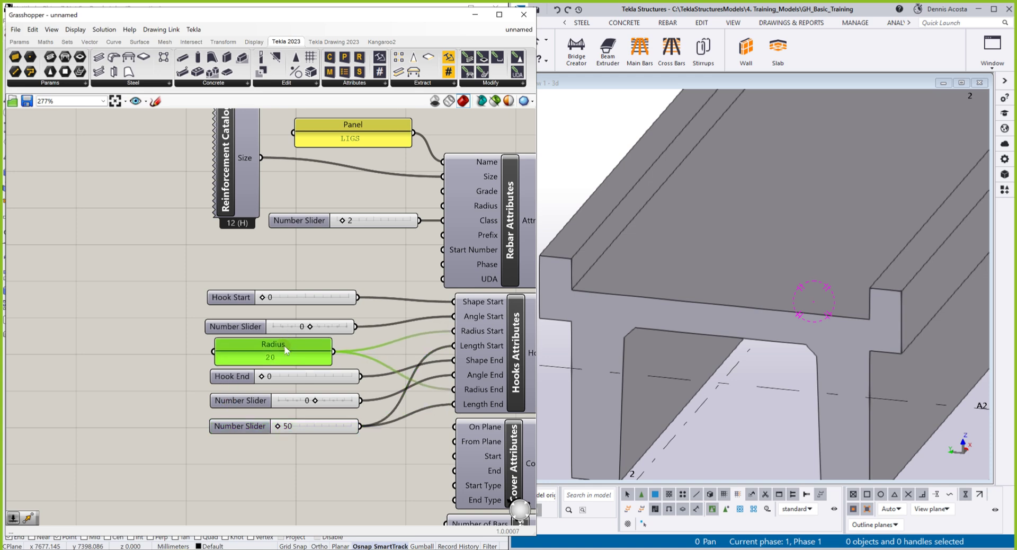
scroll(301, 374, "down", 2)
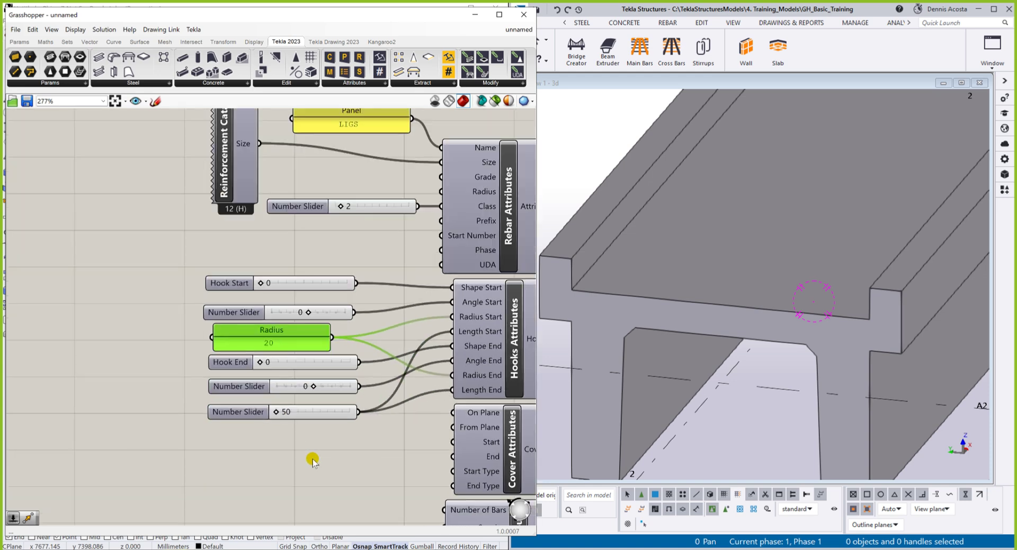
Align the hook sliders and Radius panel into an evenly spaced column
scroll(318, 472, "down", 3)
scroll(418, 483, "up", 1)
scroll(485, 483, "down", 1)
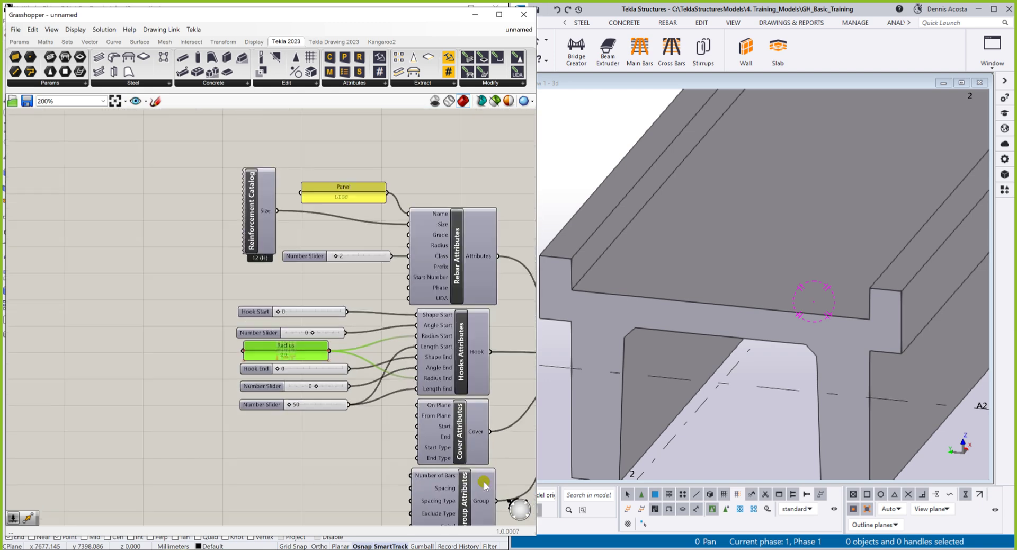
scroll(482, 486, "up", 4)
left_click_drag(251, 159, 125, 416)
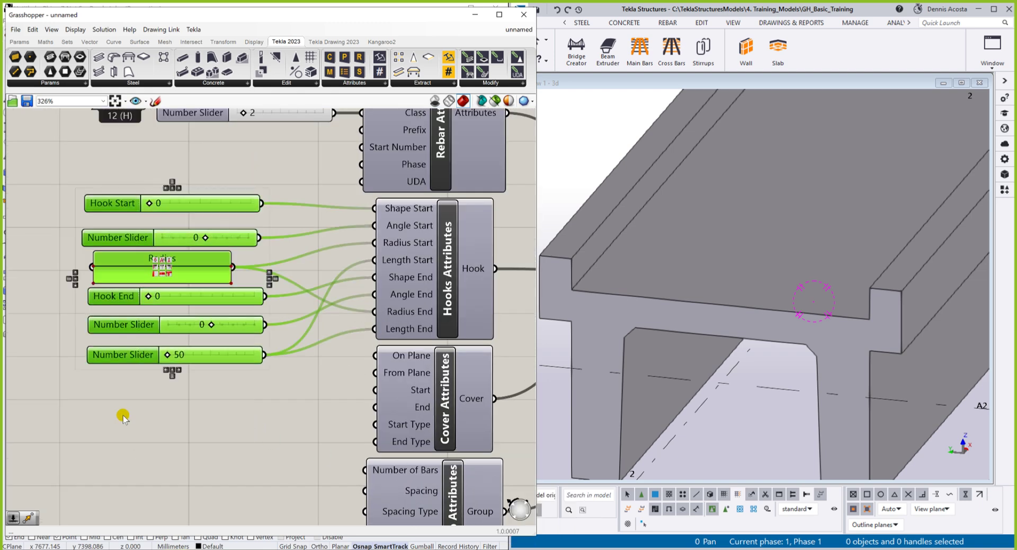
left_click(173, 184)
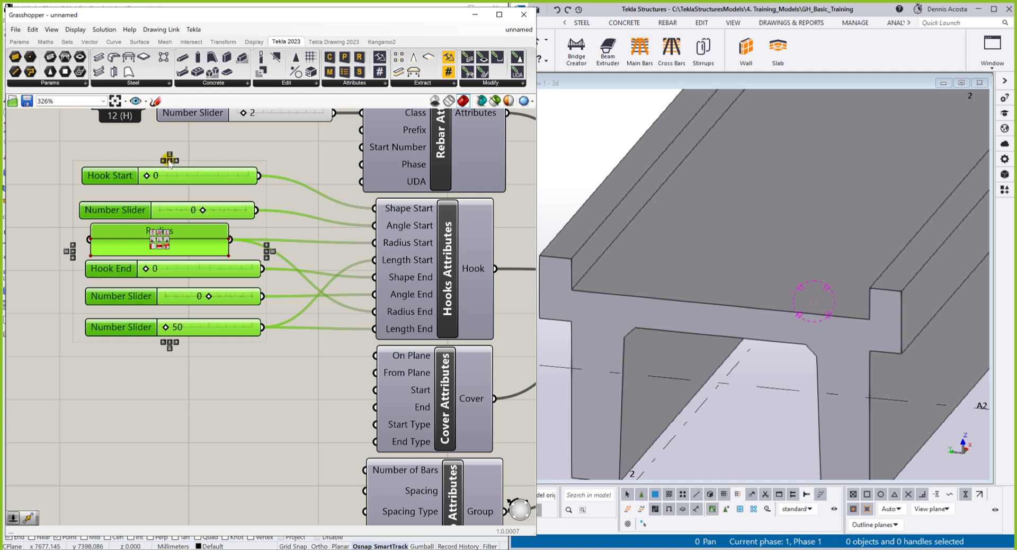
left_click(169, 158)
left_click(273, 409)
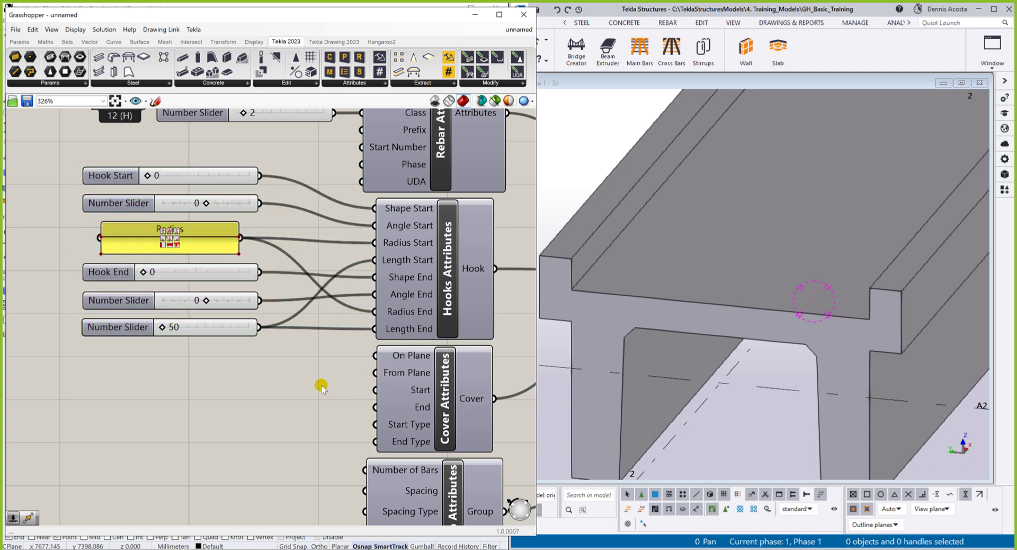
Create a -200..200 slider set to 0 named 'On plane' beside the Cover Attributes inputs
double_click(213, 388)
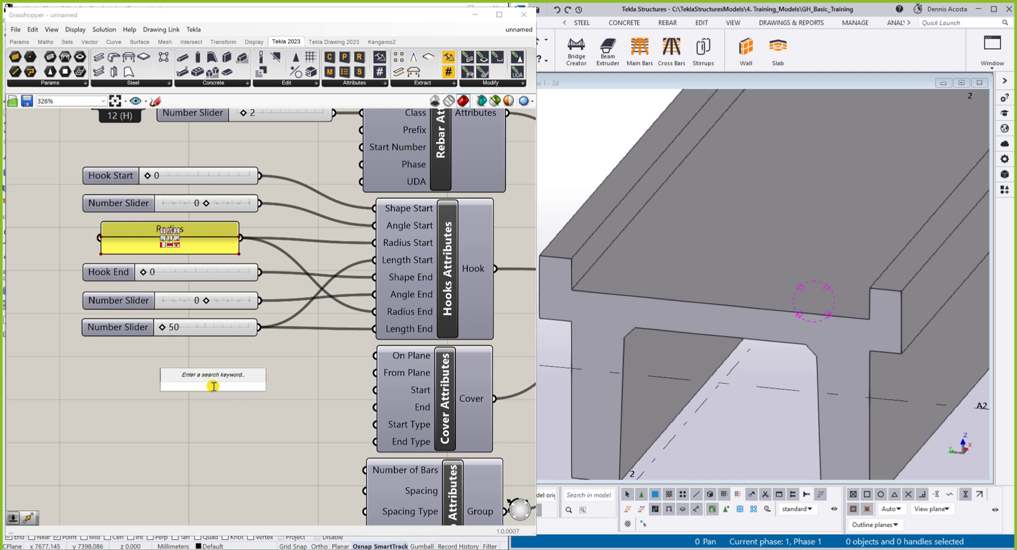
type("-200")
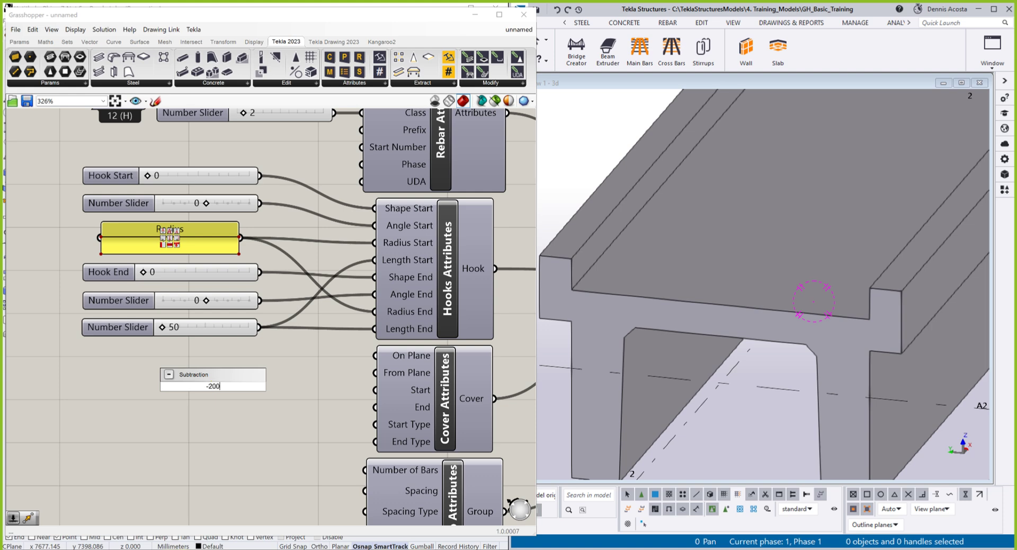
type("..200")
key("Return")
left_click_drag(168, 391, 223, 382)
left_click_drag(249, 377, 375, 356)
left_click_drag(150, 379, 153, 374)
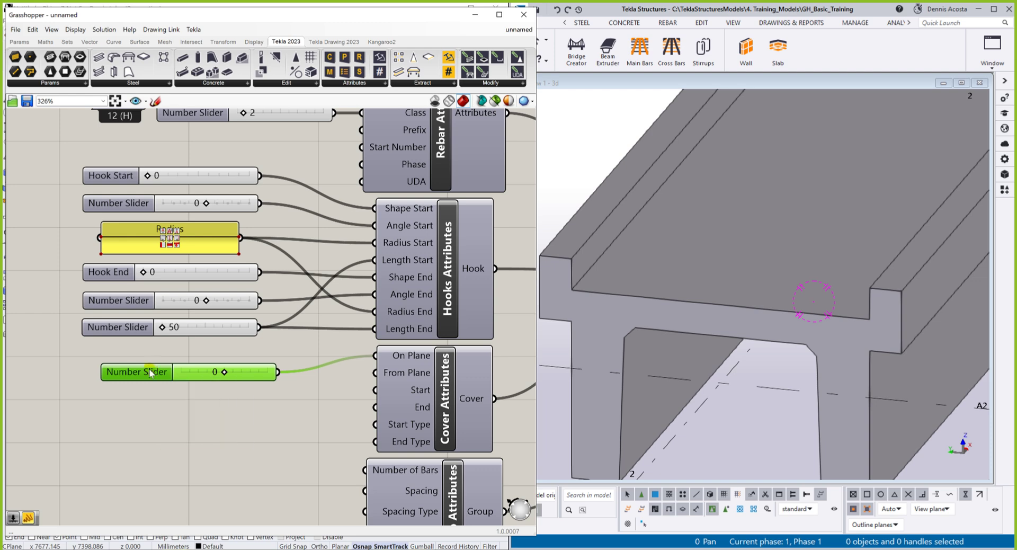
right_click(152, 371)
left_click(217, 375)
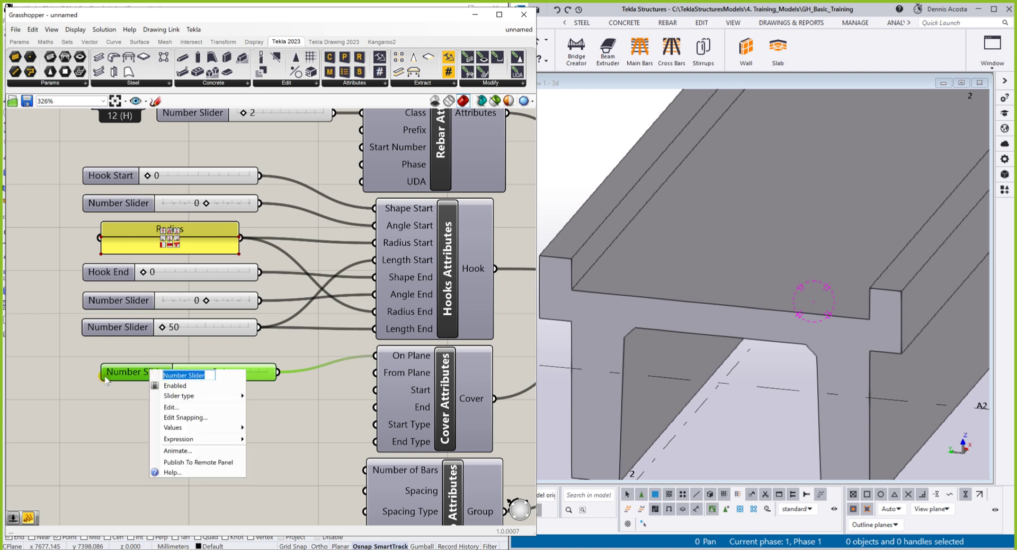
type("On plane")
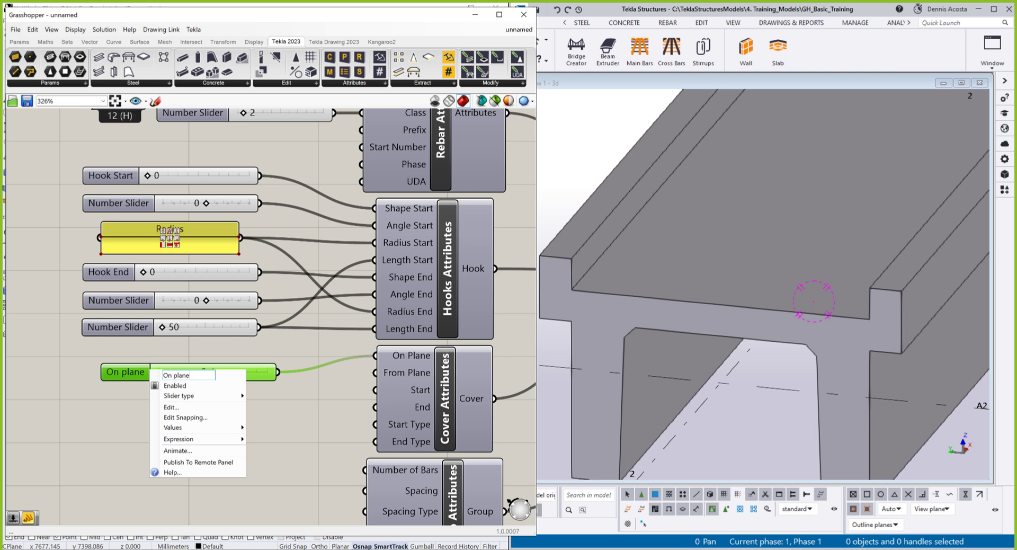
key("Return")
left_click_drag(125, 377, 121, 374)
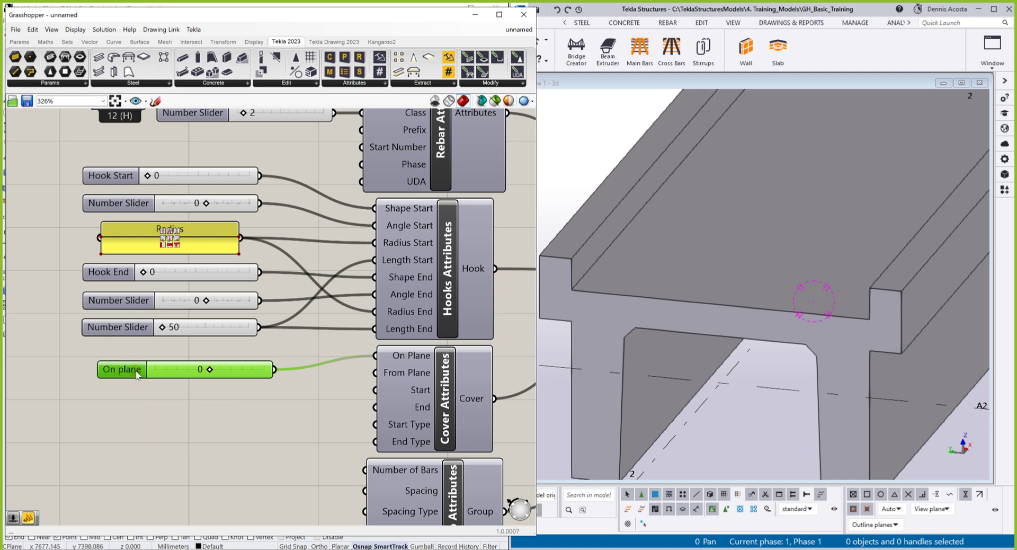
Copy it as a 'From plane' slider and wire it to the From Plane input
left_click_drag(137, 374, 140, 403, "alt")
right_click(130, 405)
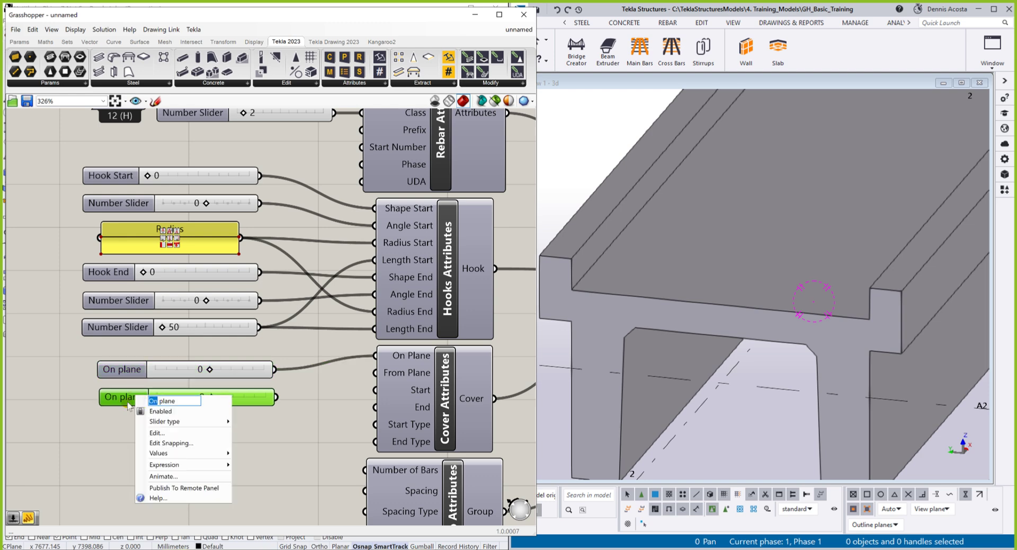
type("From")
key("Return")
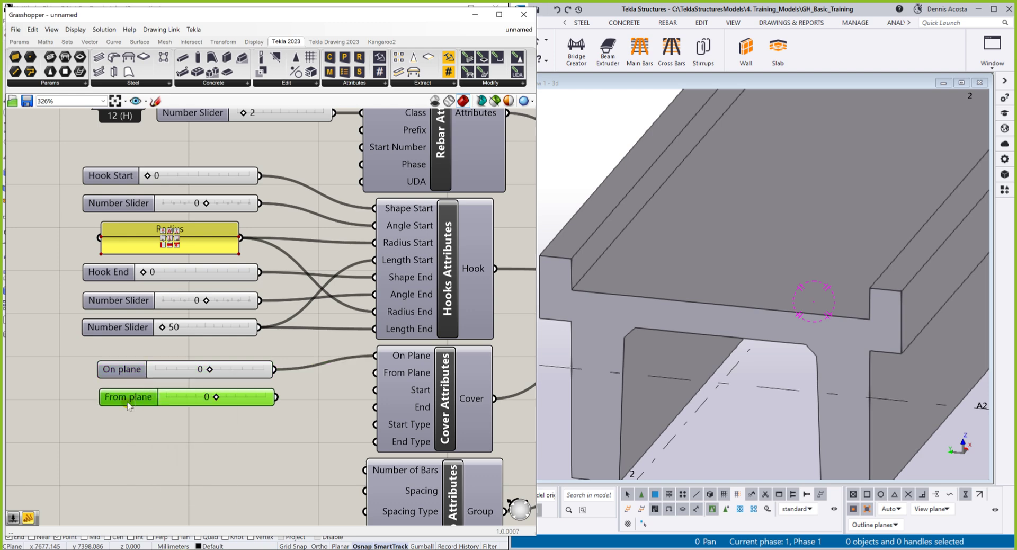
left_click_drag(276, 397, 364, 373)
double_click(155, 436)
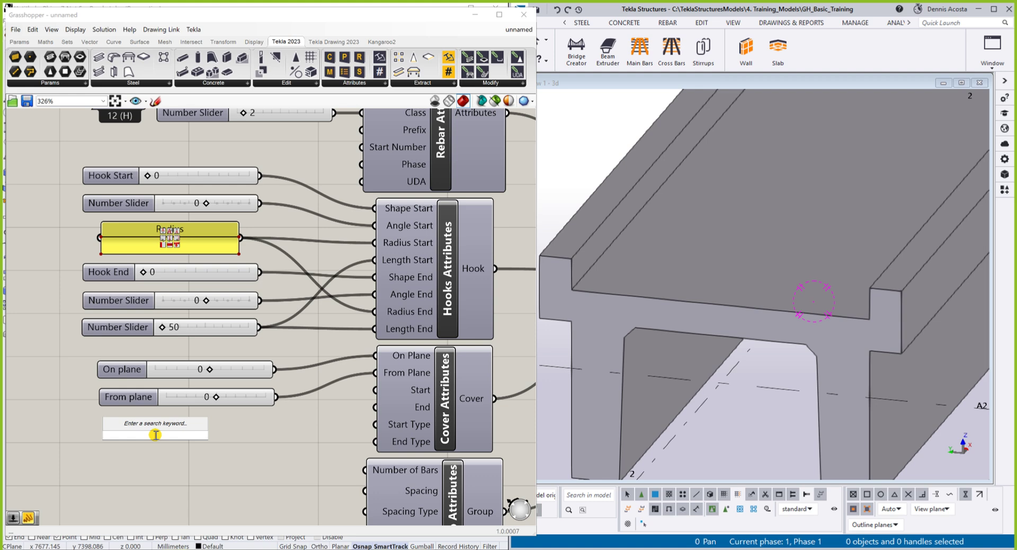
Create a -500..500 slider at -500 and wire it to both cover Start and End inputs
type("-50")
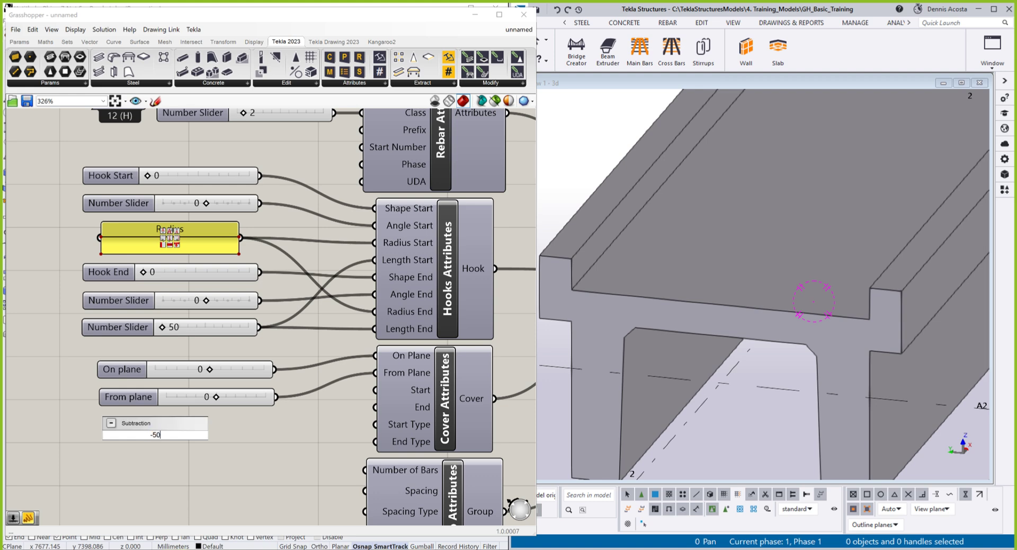
type("0..500")
key("Return")
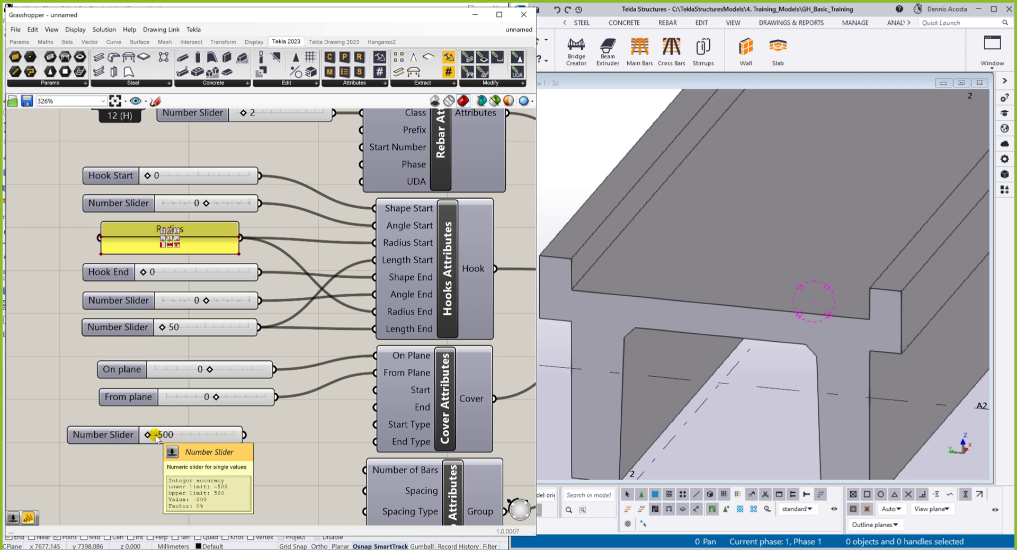
left_click_drag(244, 434, 376, 390)
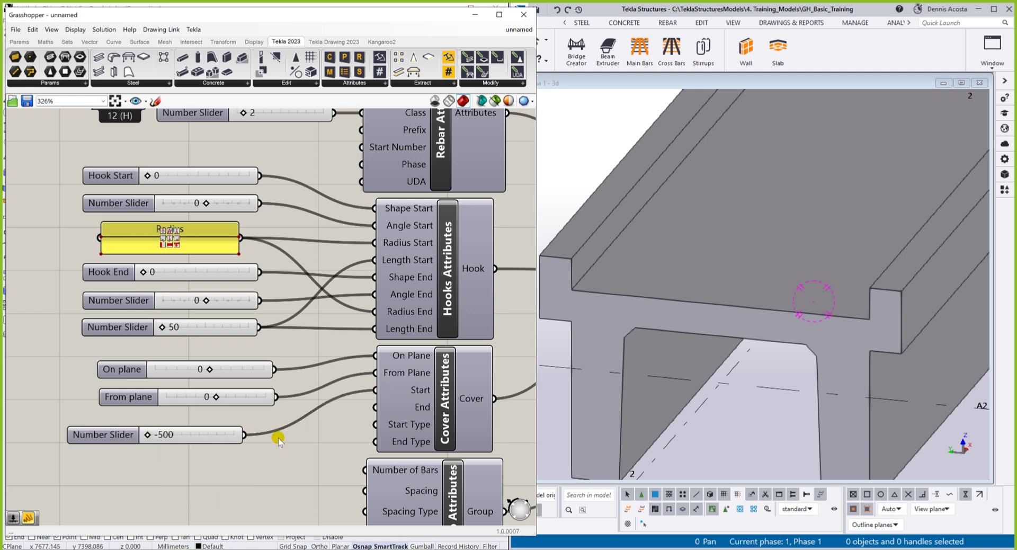
left_click_drag(245, 434, 376, 407)
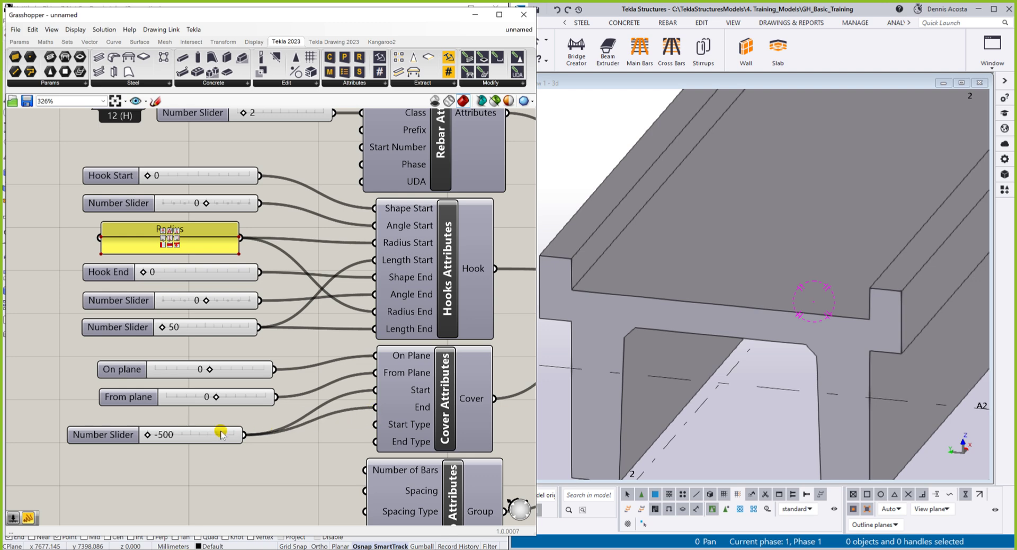
left_click_drag(129, 438, 143, 432)
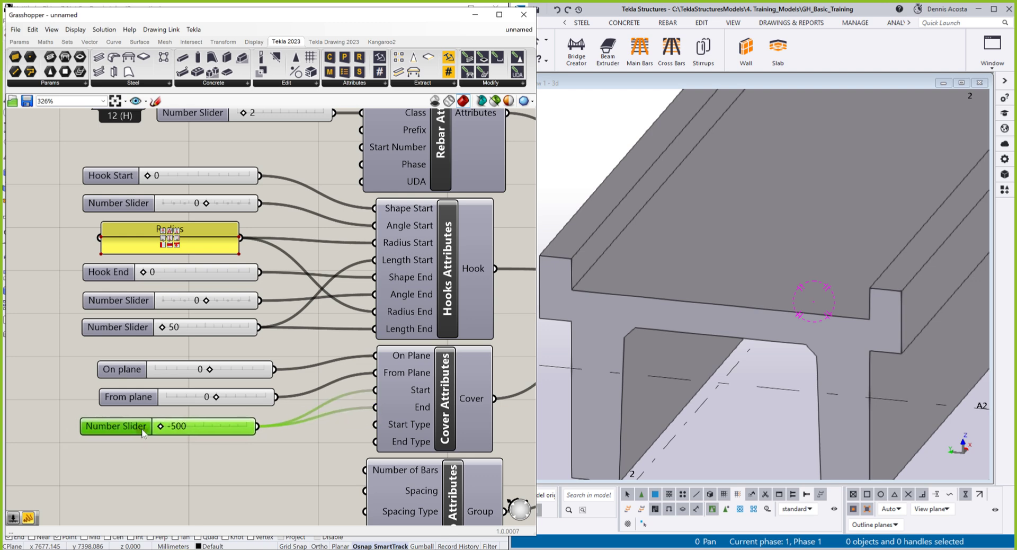
Inspect the options of the Group Attributes Number of Bars input
scroll(380, 374, "up", 2)
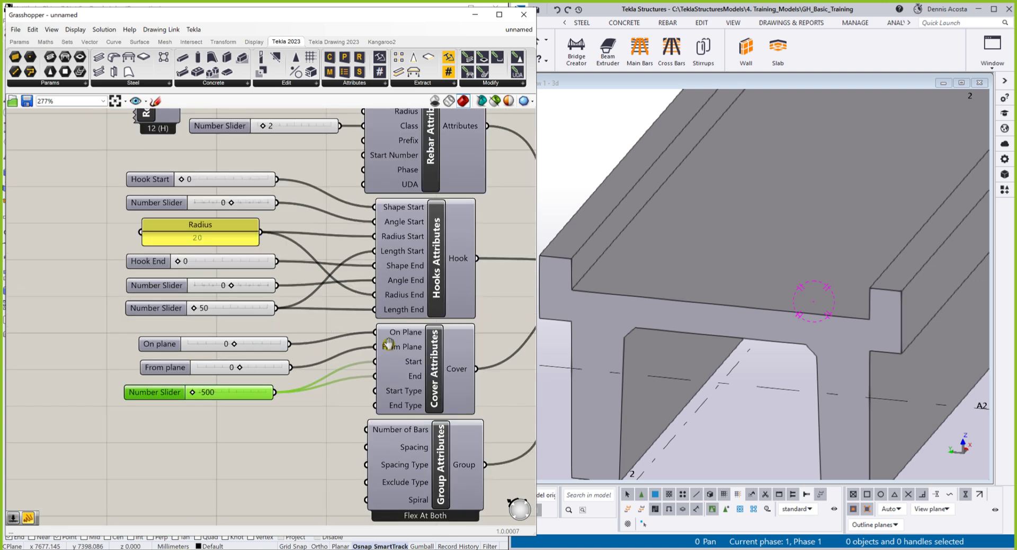
right_click(373, 344)
left_click(196, 288)
double_click(196, 289)
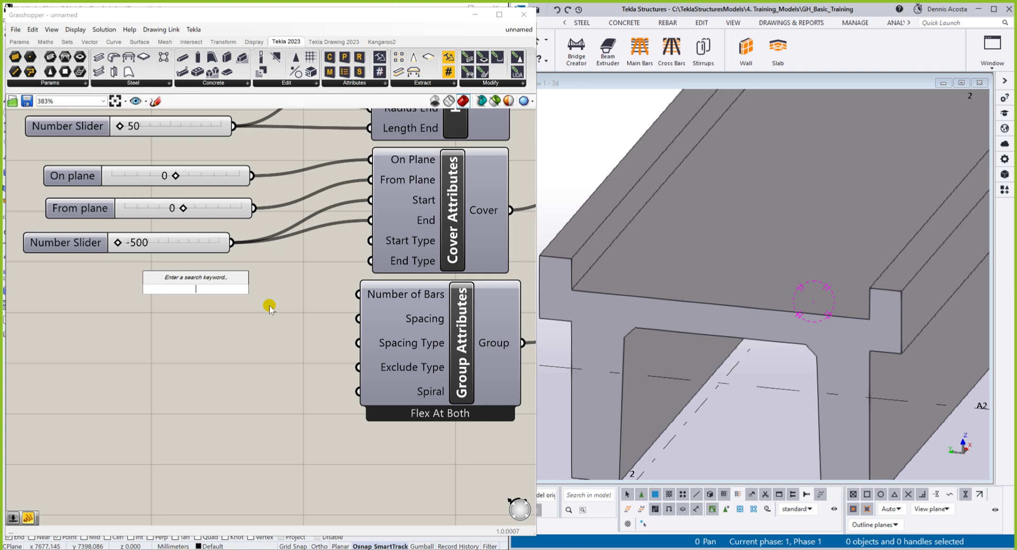
Feed Number of Bars from a new 2..300 slider set to 2
type("10")
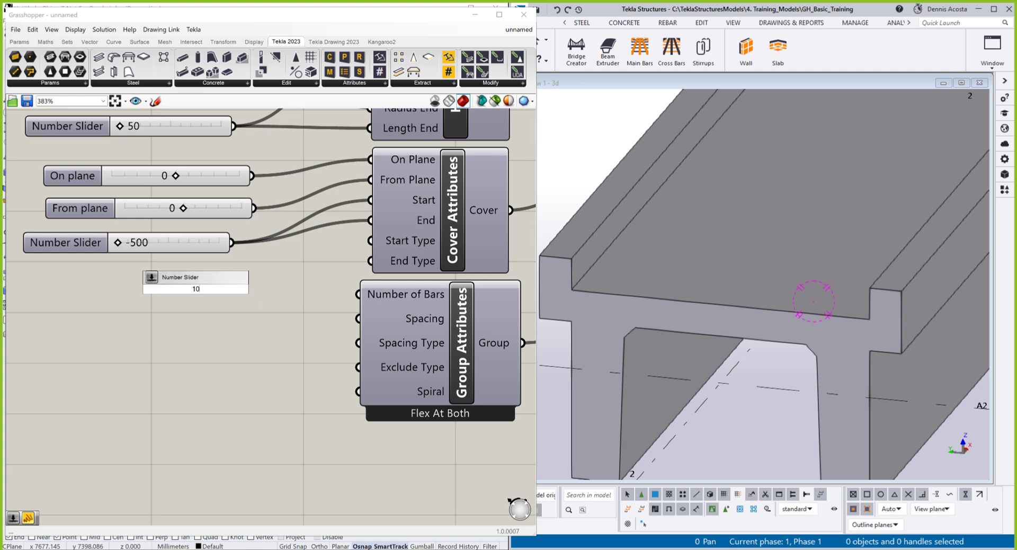
key("BackSpace")
key("BackSpace")
type("2")
key("BackSpace")
type("2")
key("Return")
left_click_drag(300, 289, 358, 294)
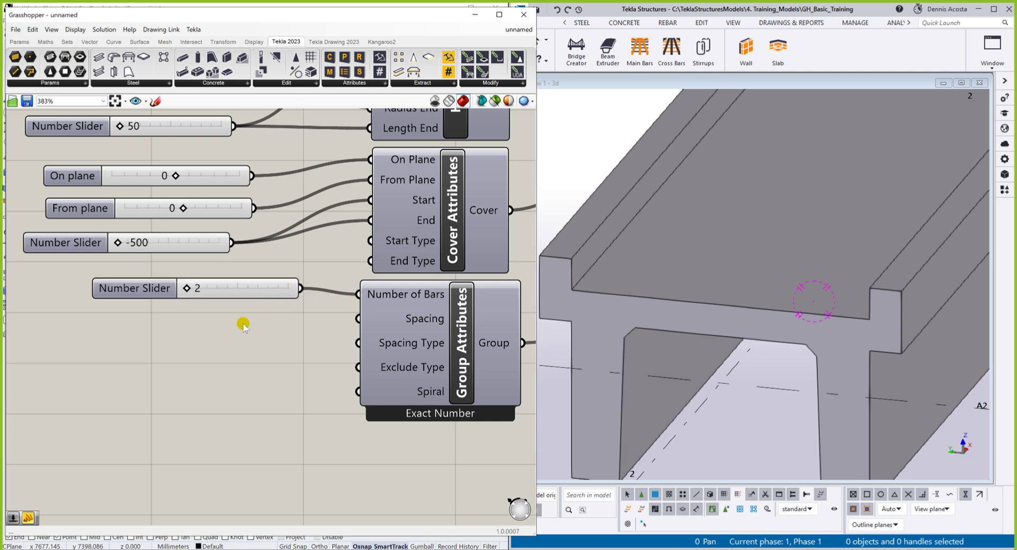
Feed Spacing from a 50..800 slider set to 50, placed under the bar-count slider
double_click(217, 343)
type("50..80")
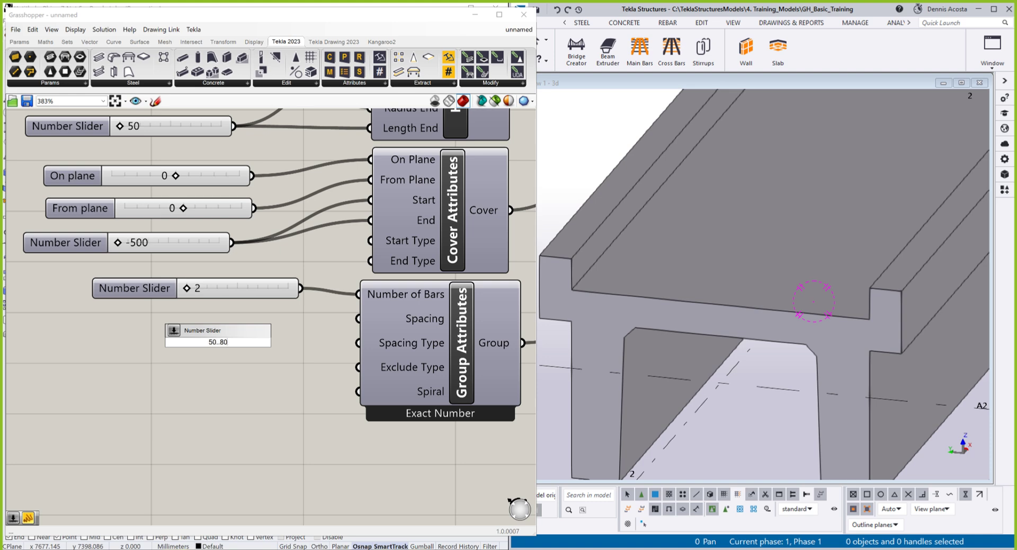
type("0")
key("Return")
left_click_drag(324, 342, 358, 319)
left_click_drag(142, 344, 118, 326)
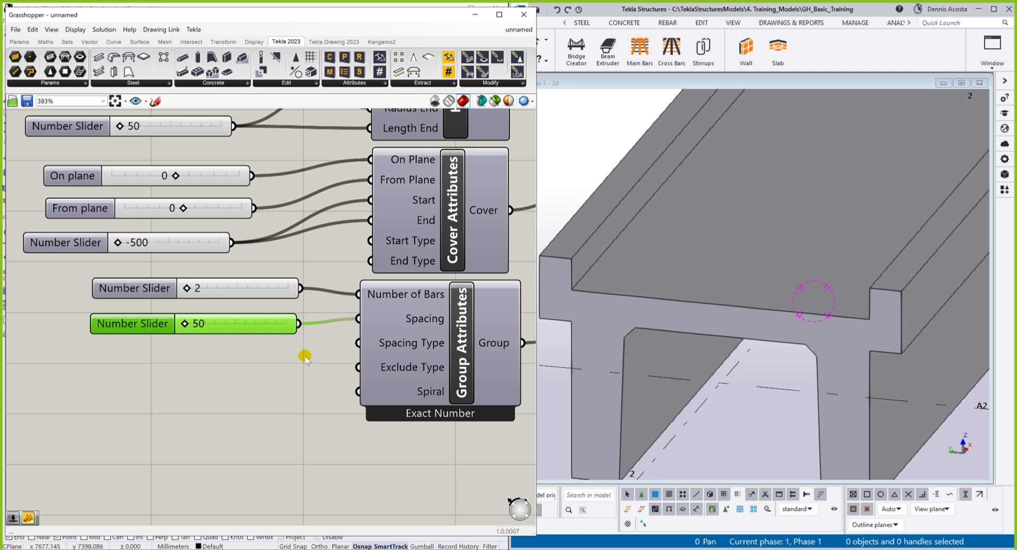
mouse_move(393, 343)
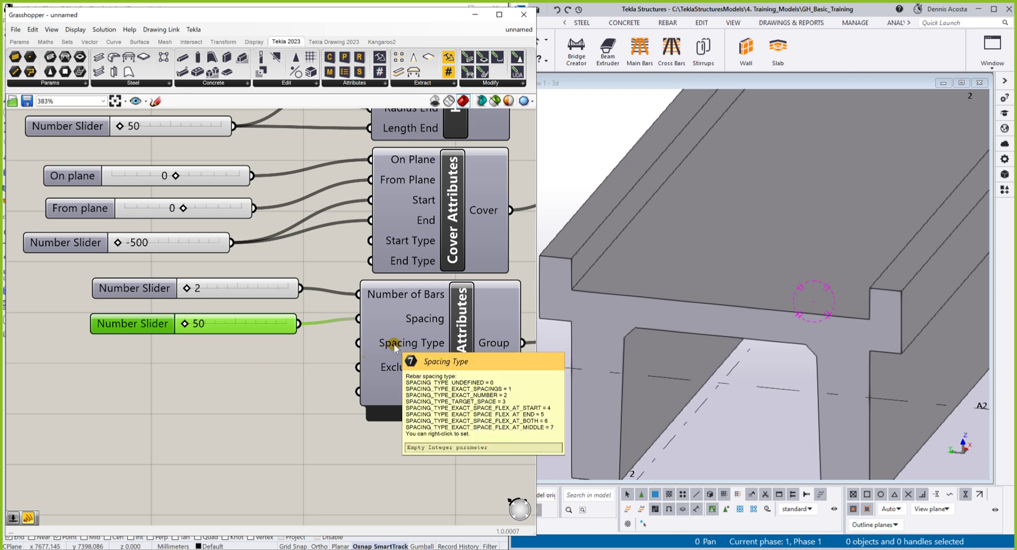
Feed Spacing Type from a 0..7 slider set to 0
double_click(244, 374)
type("5")
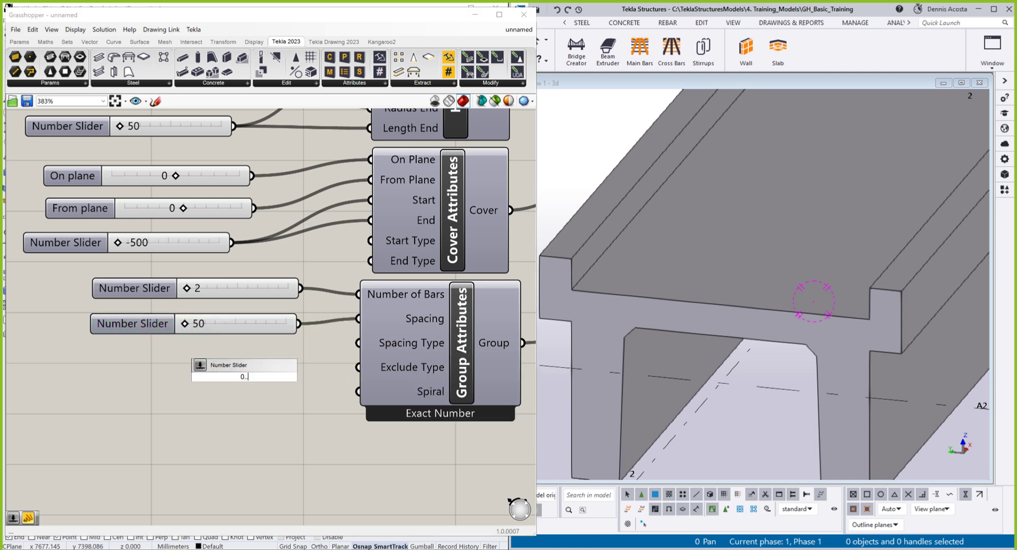
key("Return")
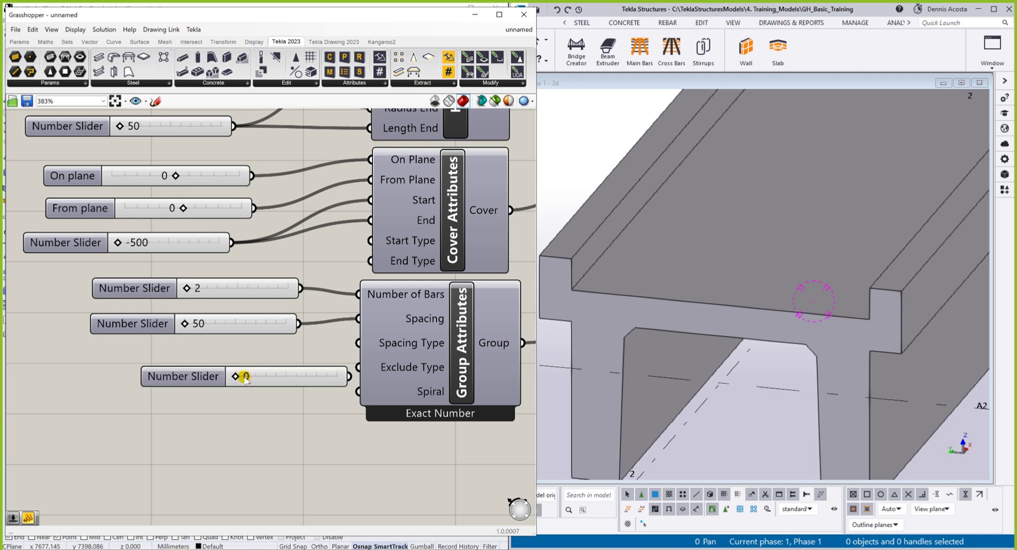
left_click_drag(211, 371, 142, 370)
left_click_drag(279, 369, 358, 343)
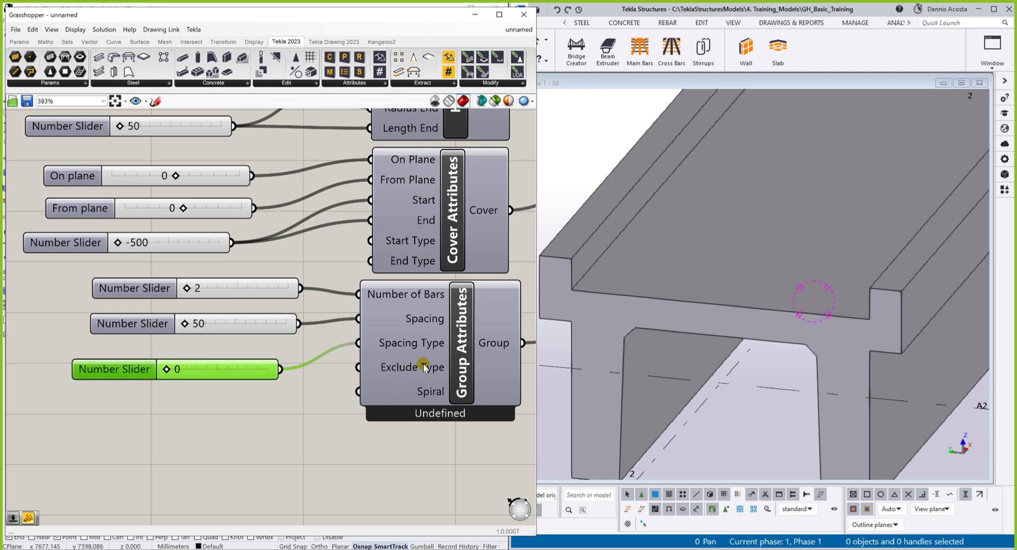
mouse_move(414, 367)
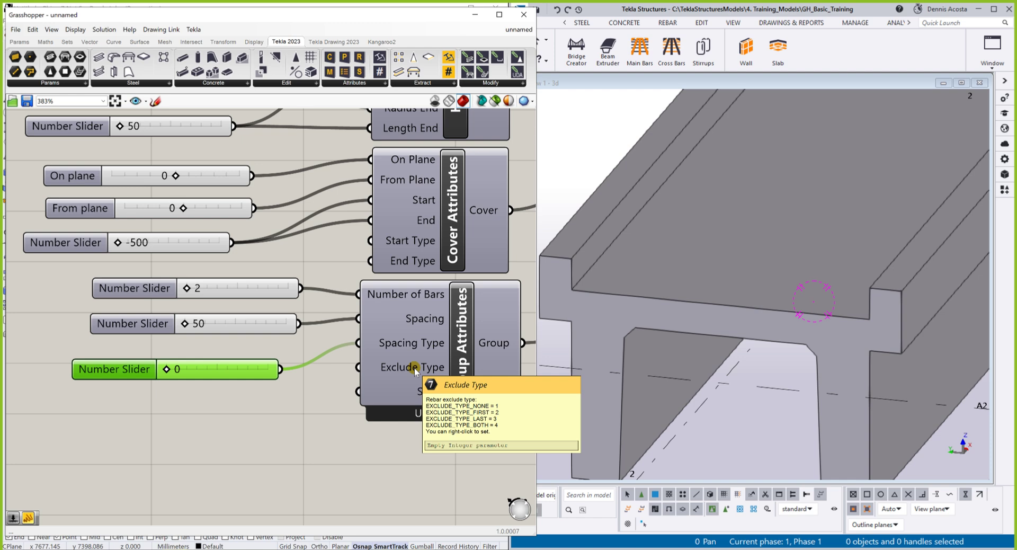
Feed Exclude Type from a slider set to 1 (Exclude None)
double_click(231, 428)
type("1..4")
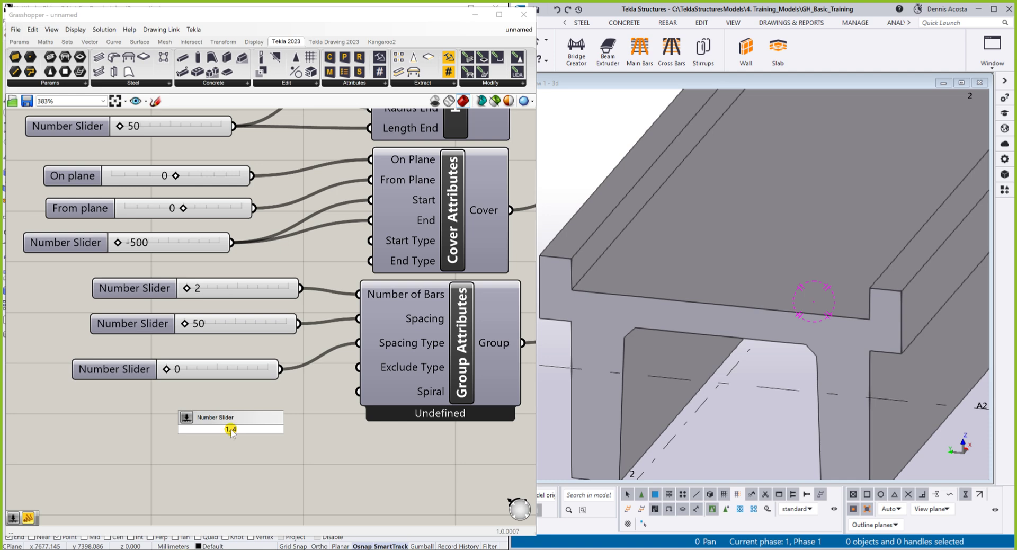
key("Return")
left_click_drag(266, 426, 358, 367)
left_click(347, 419)
Select all 21 rebar definition components and group them
scroll(339, 429, "down", 6)
scroll(379, 359, "up", 2)
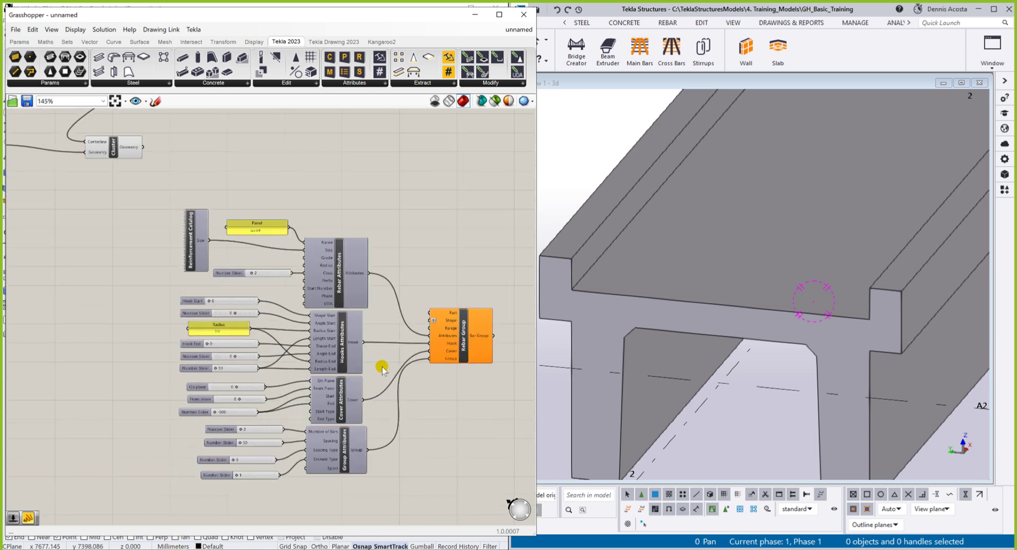
scroll(369, 281, "down", 1)
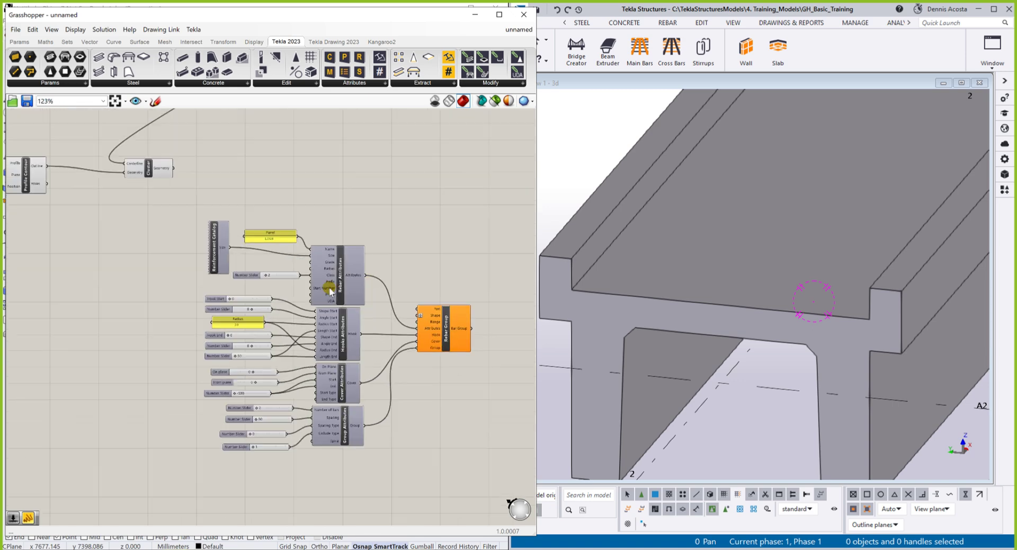
left_click_drag(495, 217, 173, 474)
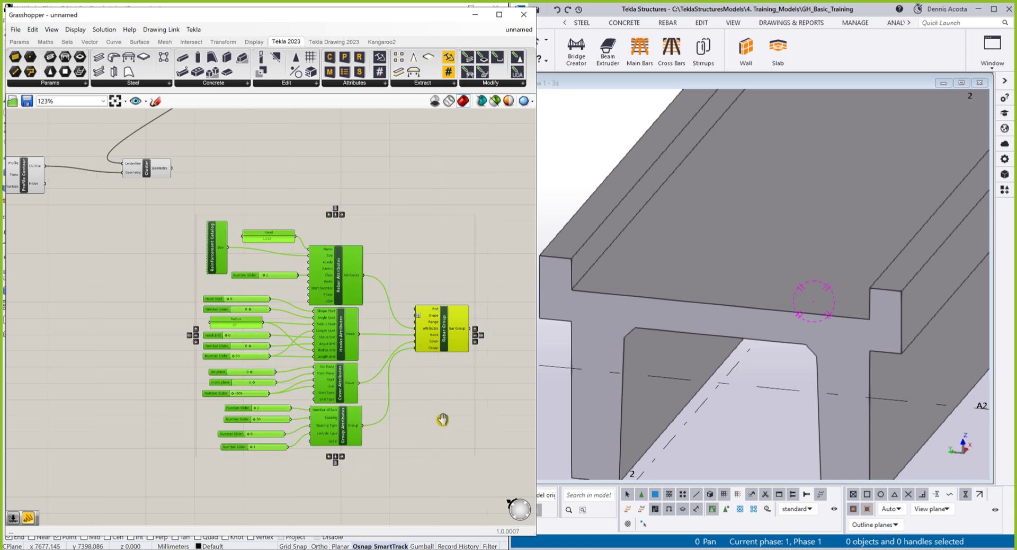
right_click_drag(445, 418, 444, 422)
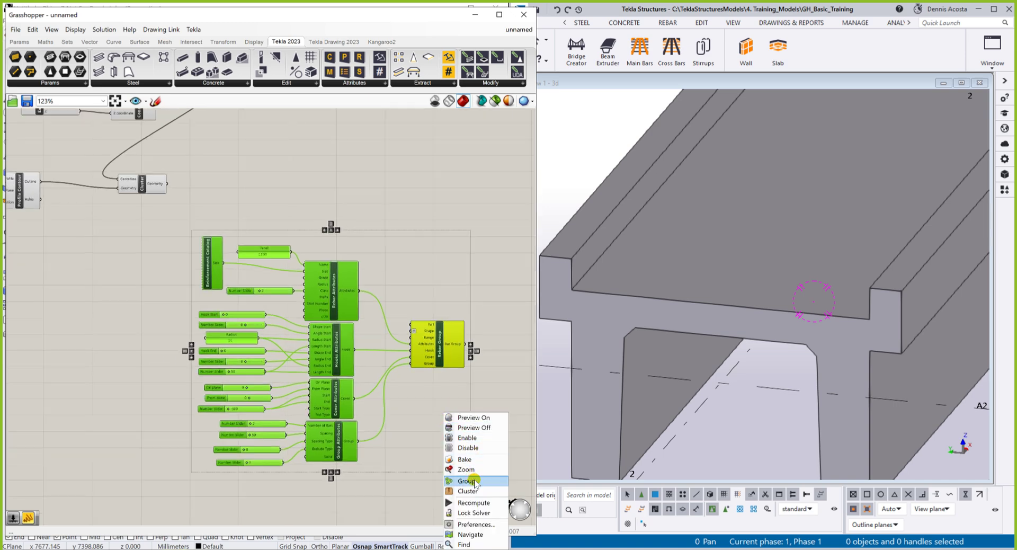
left_click(473, 480)
Name the group 'g:Rebar1' and colour it purple
right_click(376, 249)
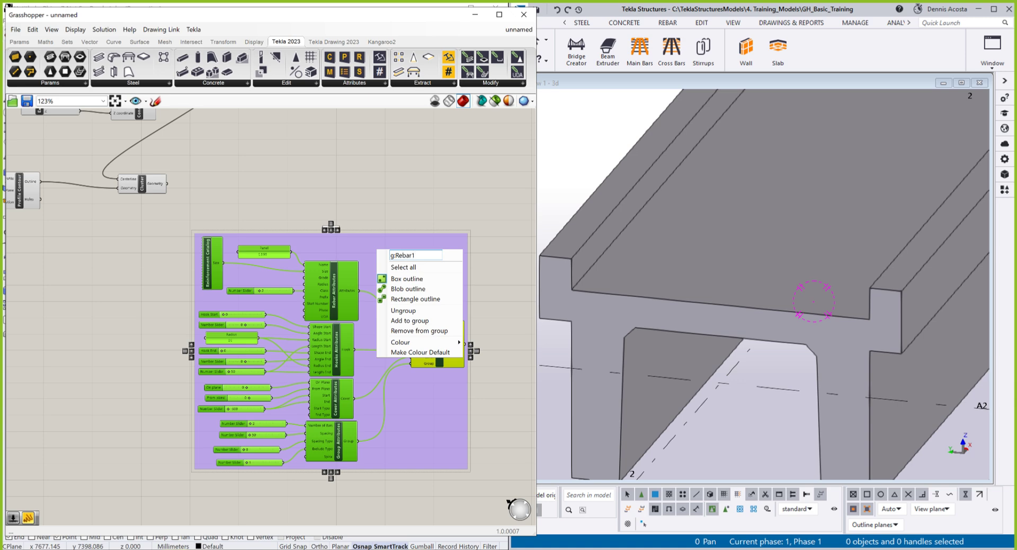
key("Return")
scroll(425, 243, "up", 3)
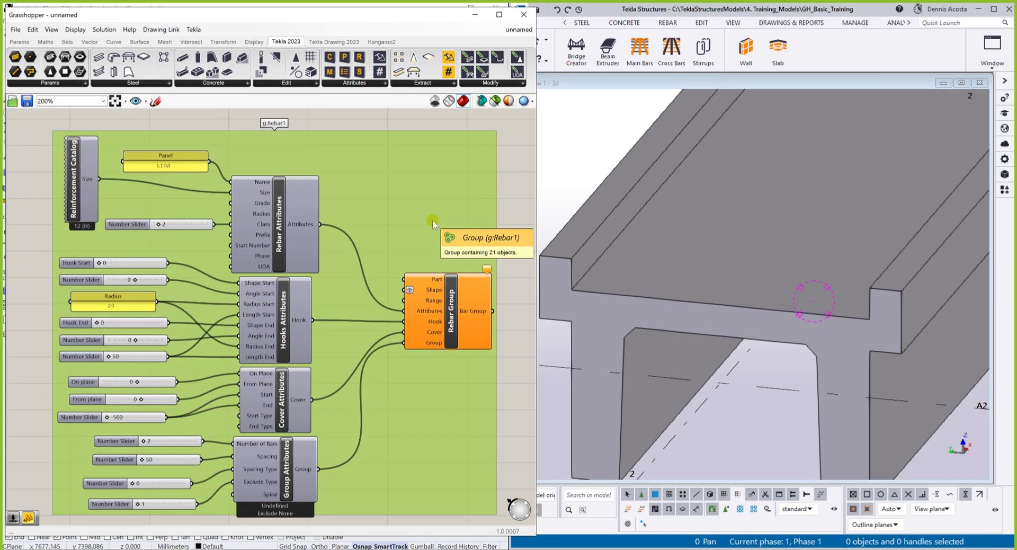
left_click(443, 133)
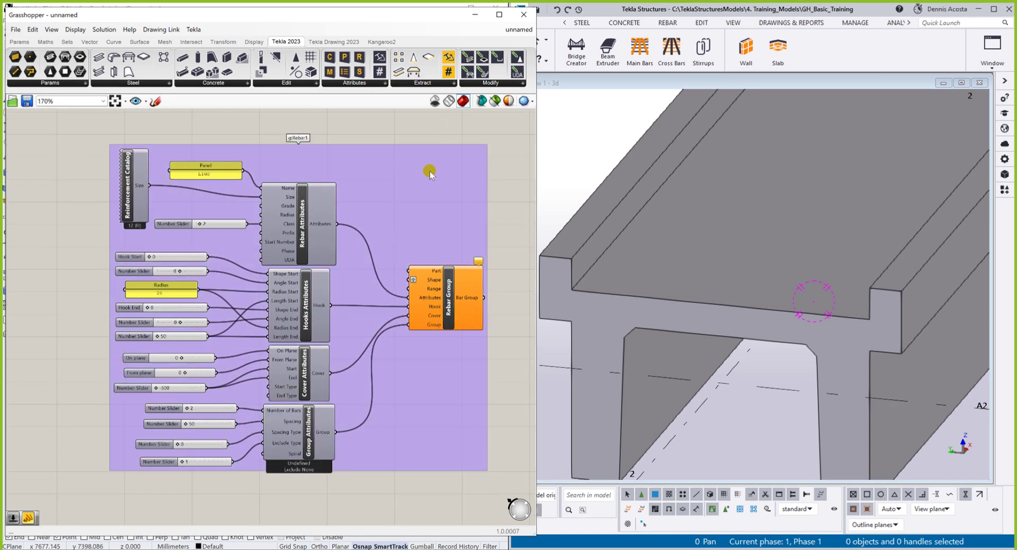
scroll(366, 178, "up", 2)
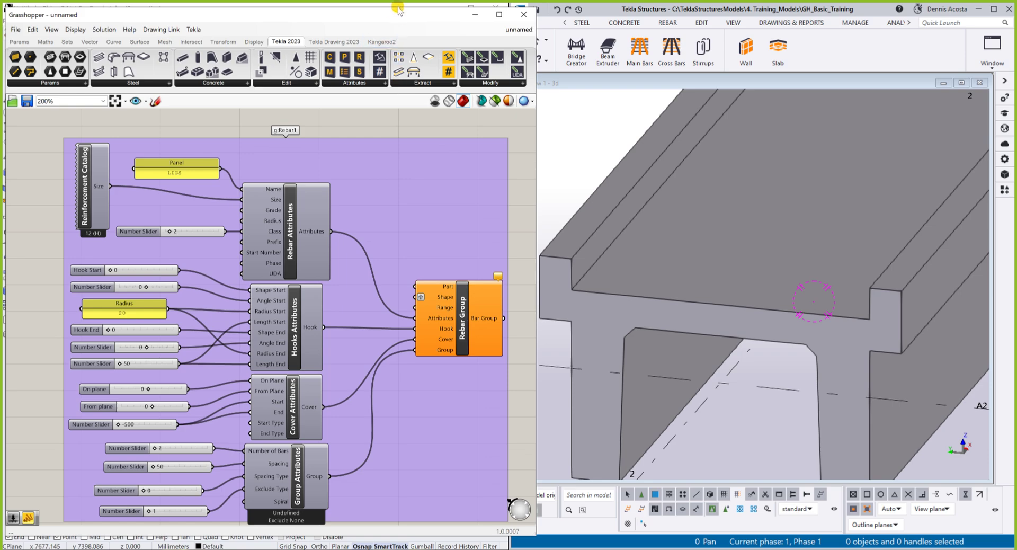
left_click_drag(399, 12, 401, 5)
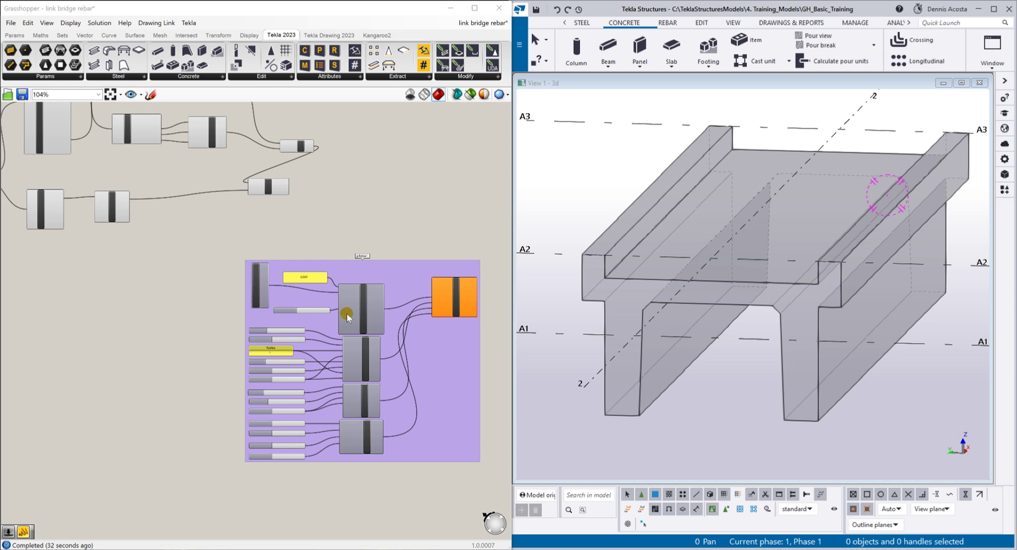
Wire the Tekla Model Object output into Rebar Group's Part input
scroll(446, 314, "up", 4)
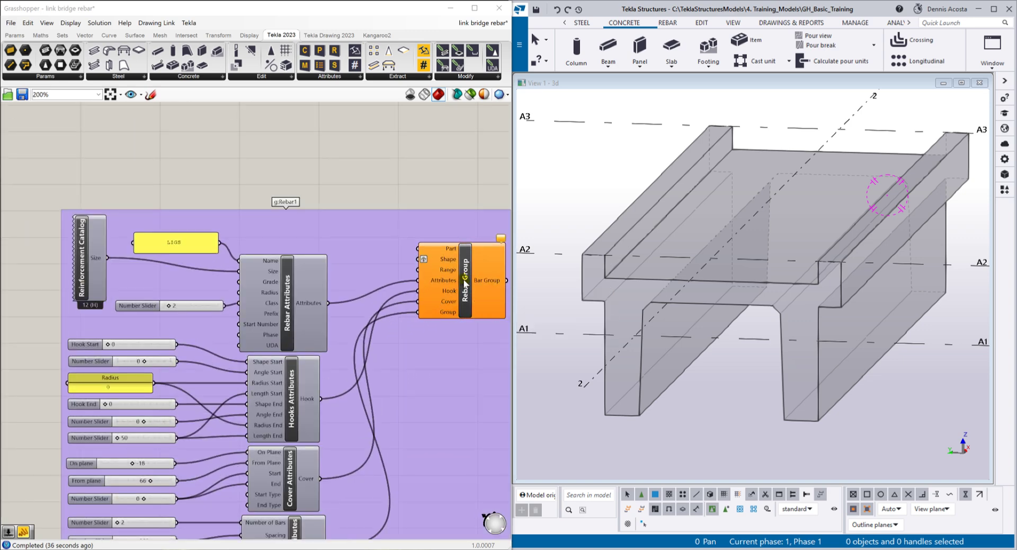
scroll(428, 290, "down", 4)
scroll(428, 291, "up", 7)
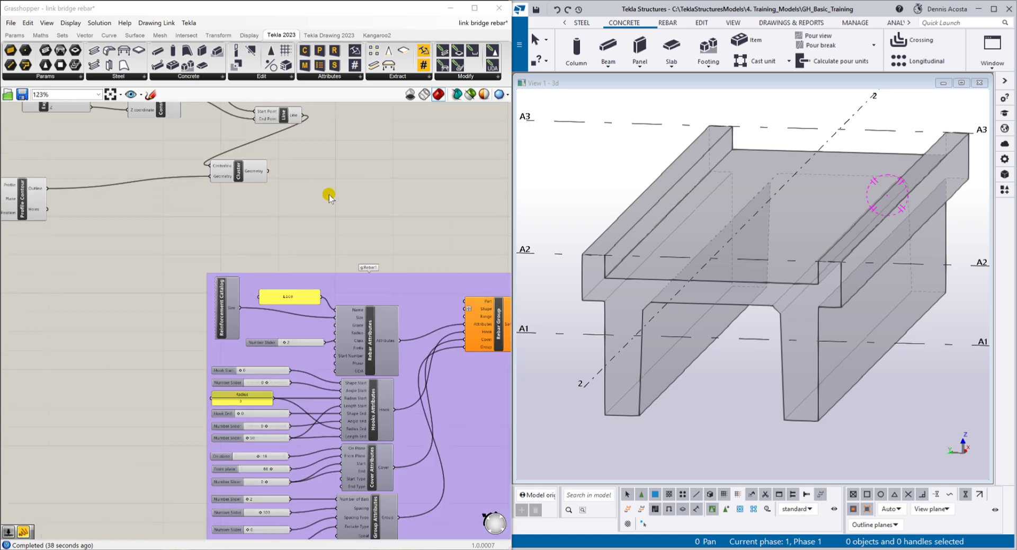
scroll(430, 269, "up", 2)
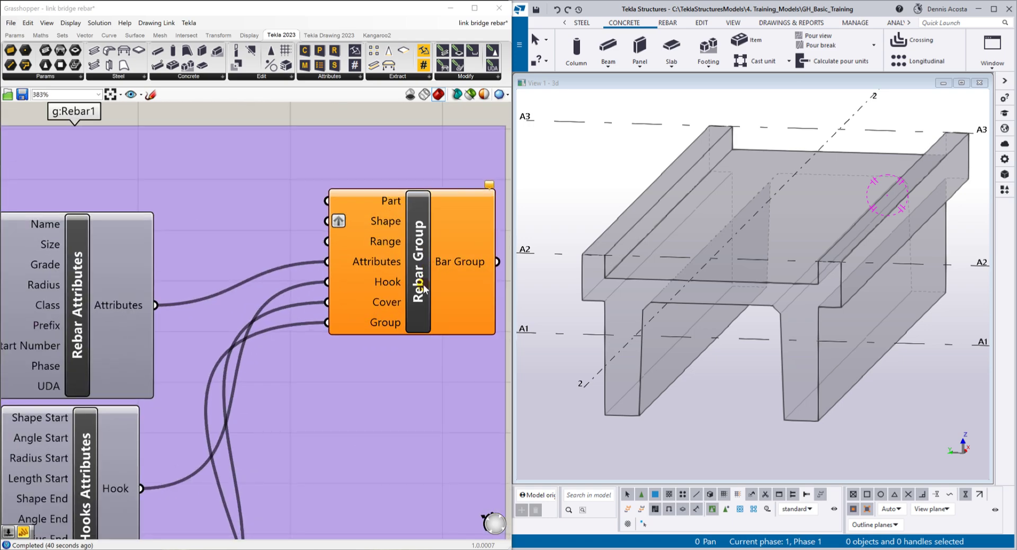
scroll(427, 264, "down", 5)
scroll(422, 257, "up", 5)
scroll(421, 254, "up", 3)
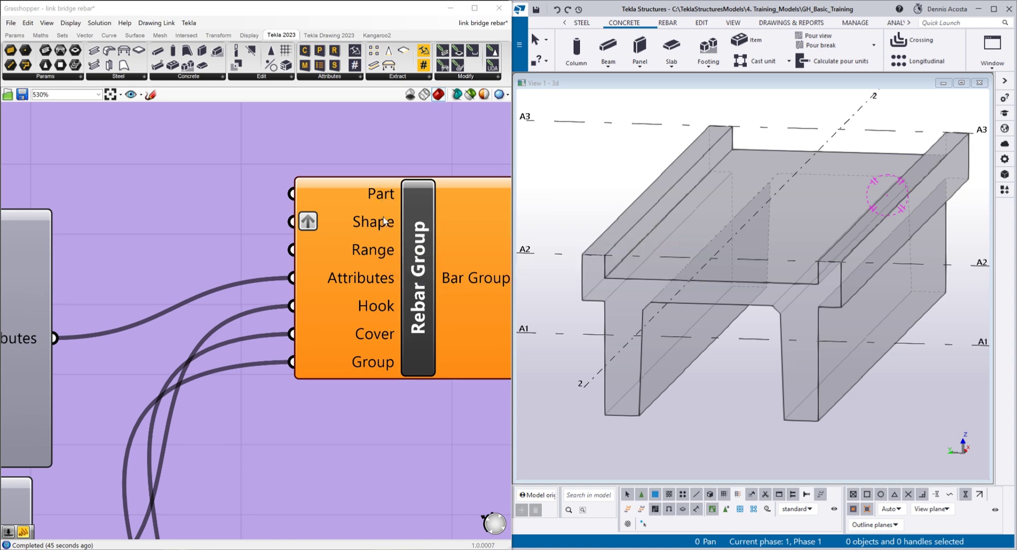
scroll(379, 201, "down", 8)
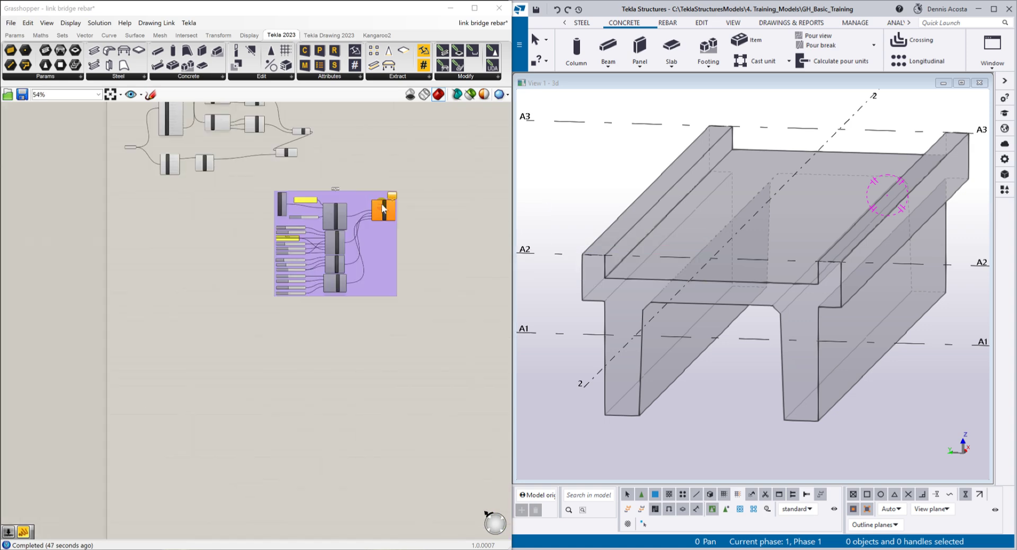
scroll(151, 174, "up", 4)
scroll(141, 141, "down", 2)
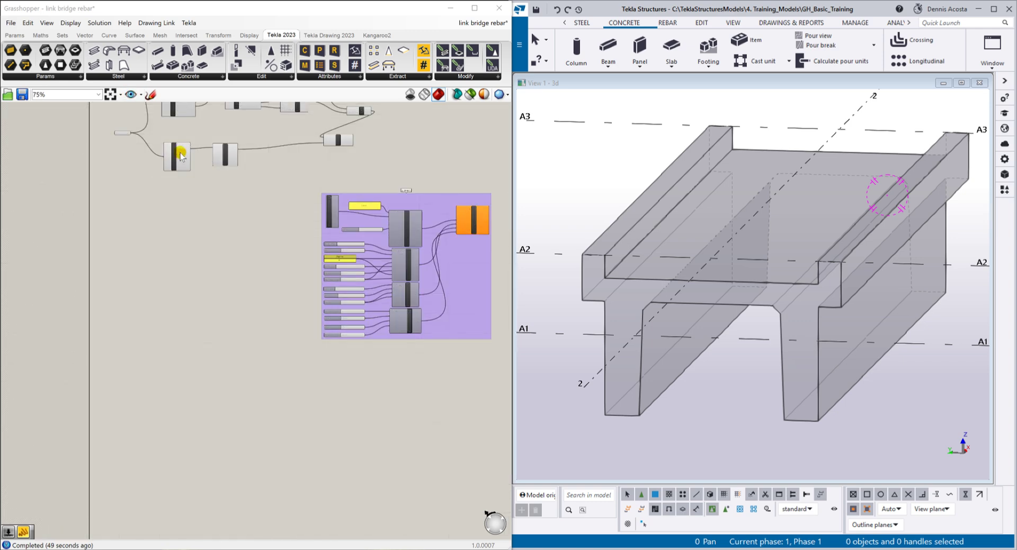
scroll(111, 127, "up", 3)
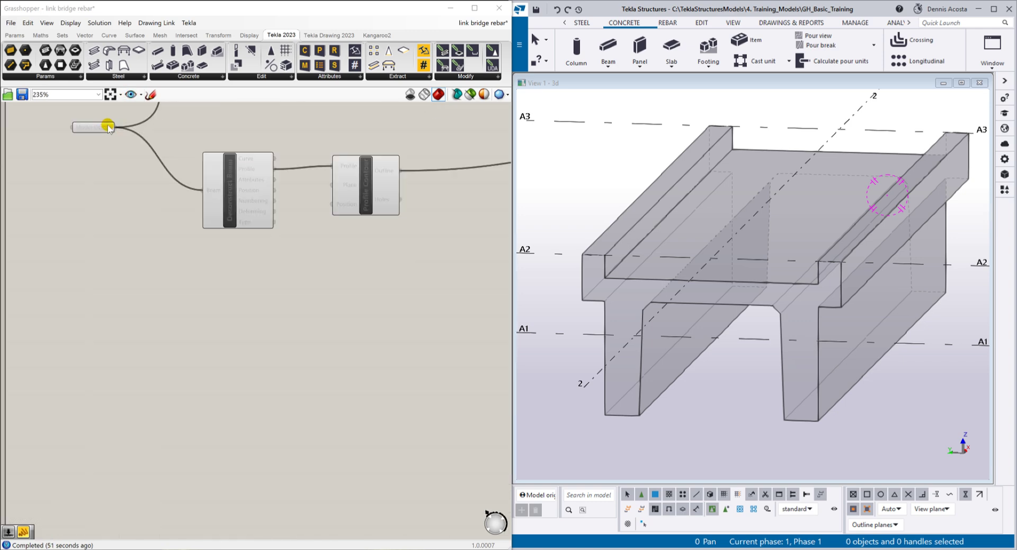
left_click_drag(116, 127, 409, 270)
Wire the Line component's output into Rebar Group's Range input
scroll(411, 293, "down", 1)
scroll(416, 307, "down", 5)
scroll(447, 325, "up", 5)
scroll(359, 324, "down", 3)
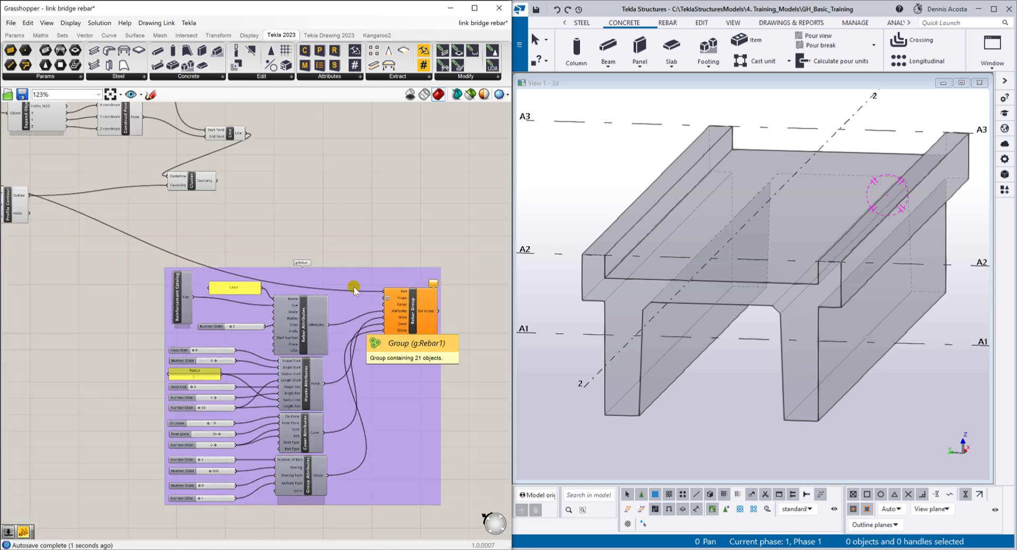
left_click_drag(233, 130, 224, 116)
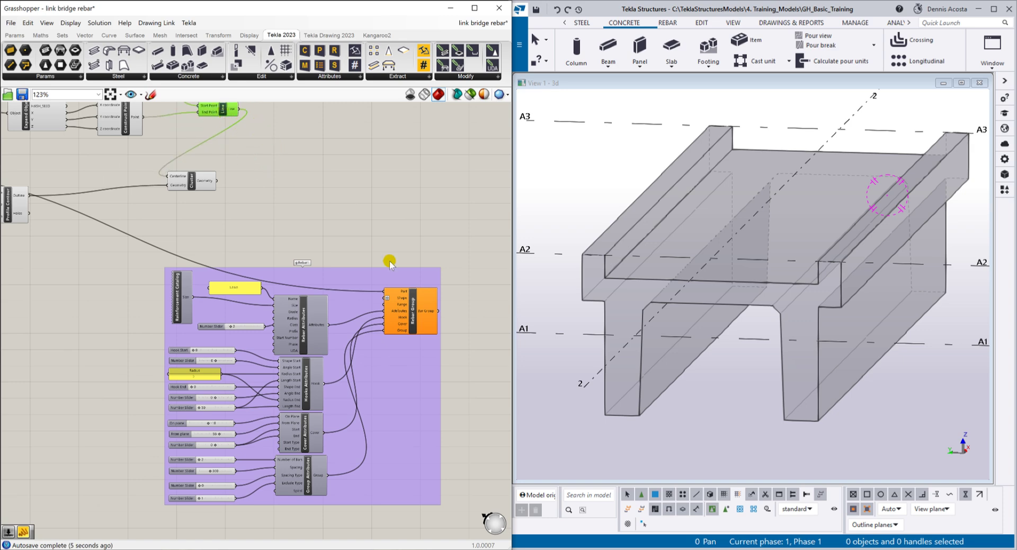
scroll(447, 232, "up", 2)
right_click_drag(404, 200, 411, 273)
left_click_drag(159, 127, 377, 403)
Select the concrete girder in Tekla, then move Grasshopper aside to bring Rhino 7 forward
left_click(269, 225)
left_click(305, 249)
scroll(466, 302, "down", 2)
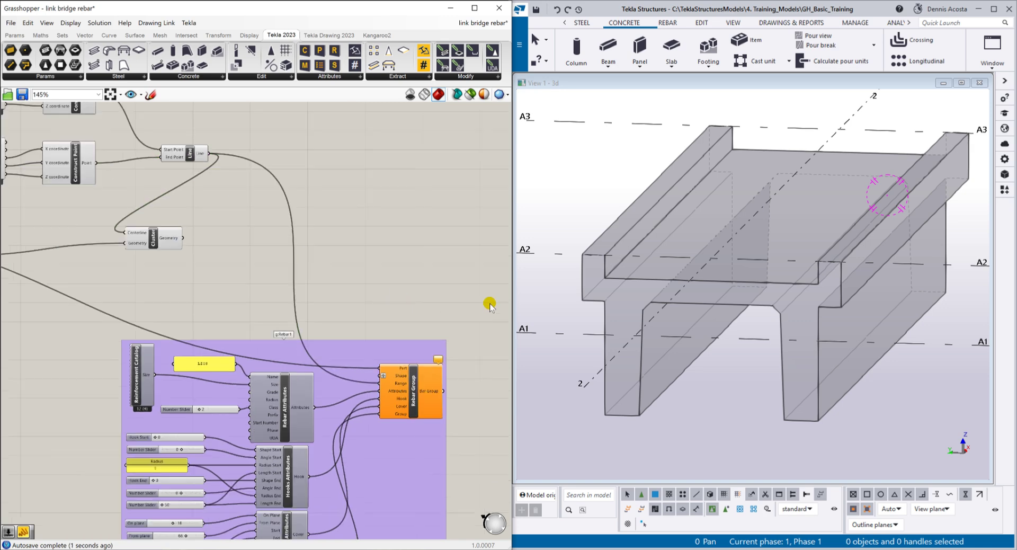
left_click(665, 280)
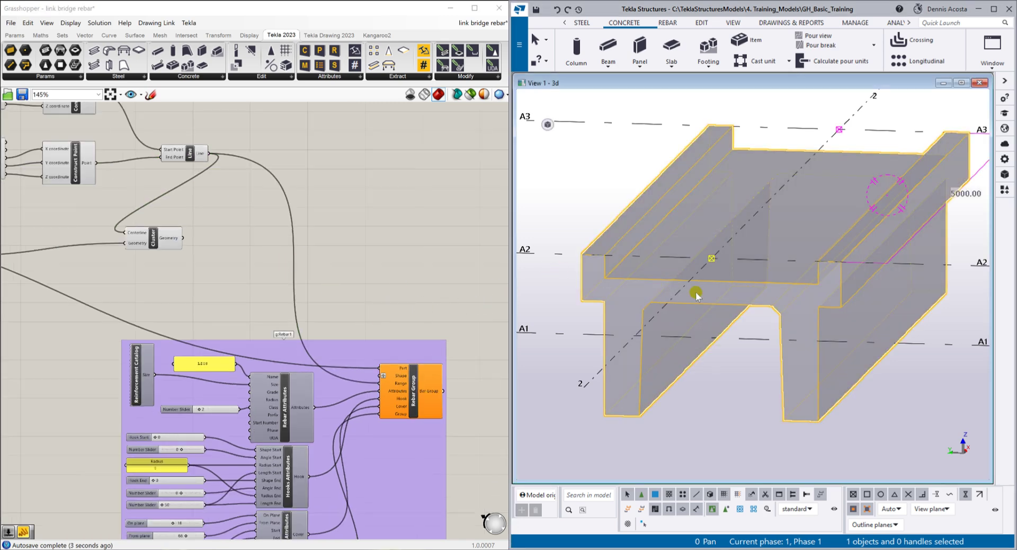
scroll(147, 243, "up", 5)
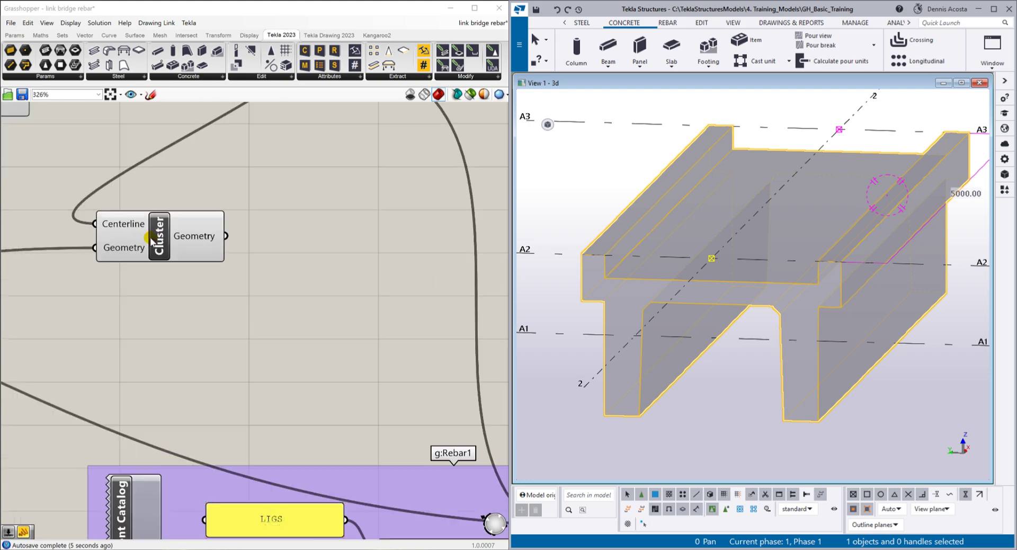
left_click_drag(228, 7, 682, 30)
left_click(235, 253)
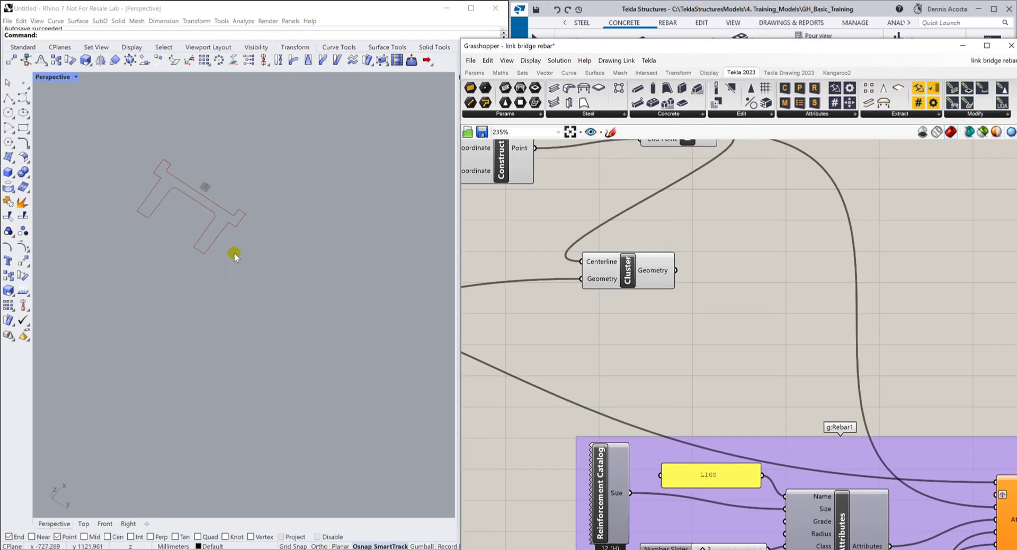
Orbit a maximized Perspective viewport and select the Cluster to preview its section on the centerline
double_click(58, 78)
left_click(159, 204)
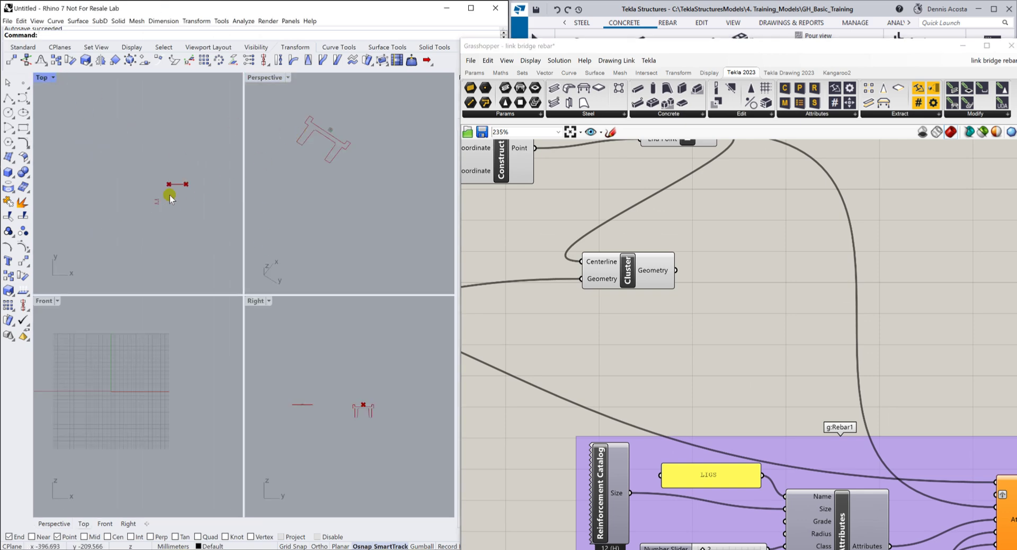
left_click(320, 158)
right_click_drag(349, 148, 309, 131)
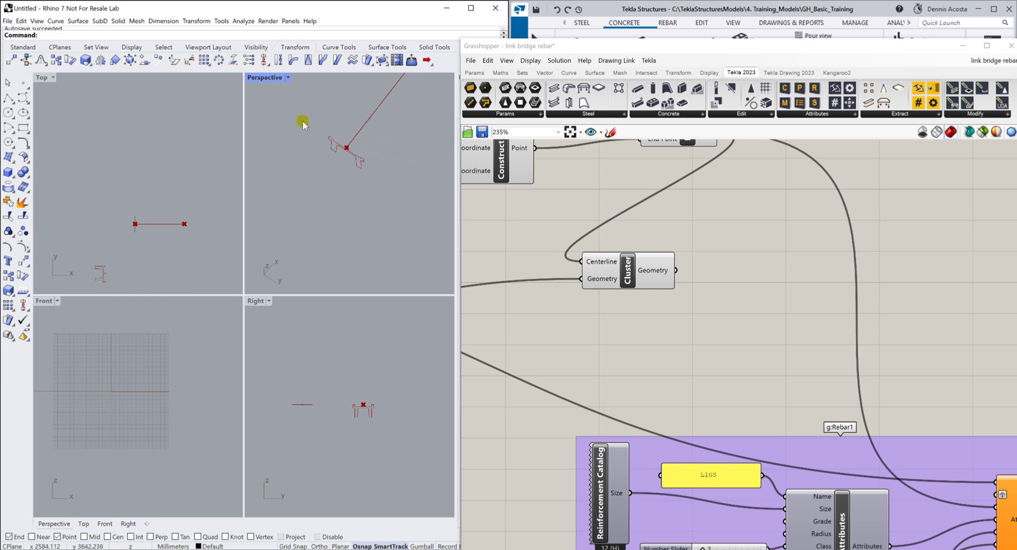
double_click(267, 78)
right_click_drag(251, 258, 286, 237)
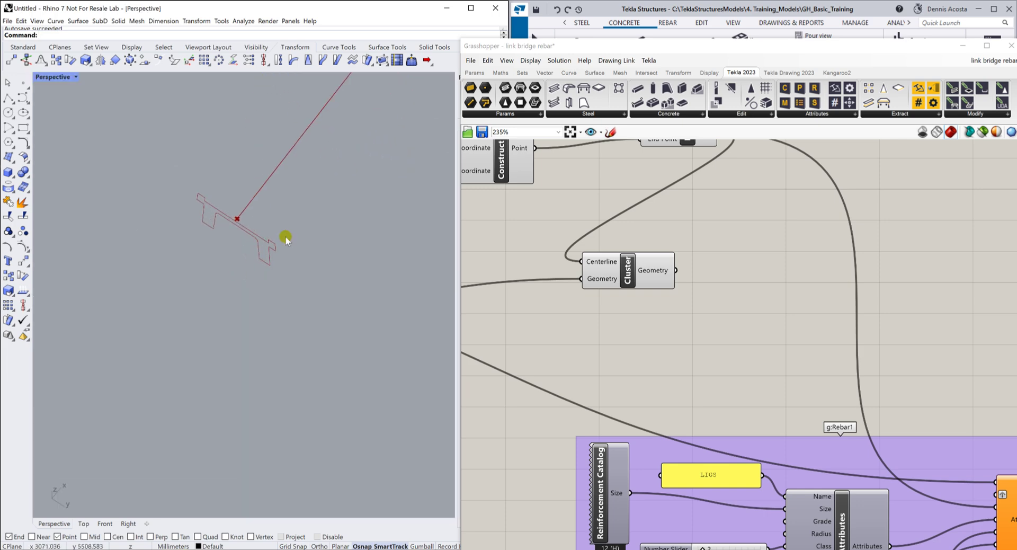
left_click(632, 269)
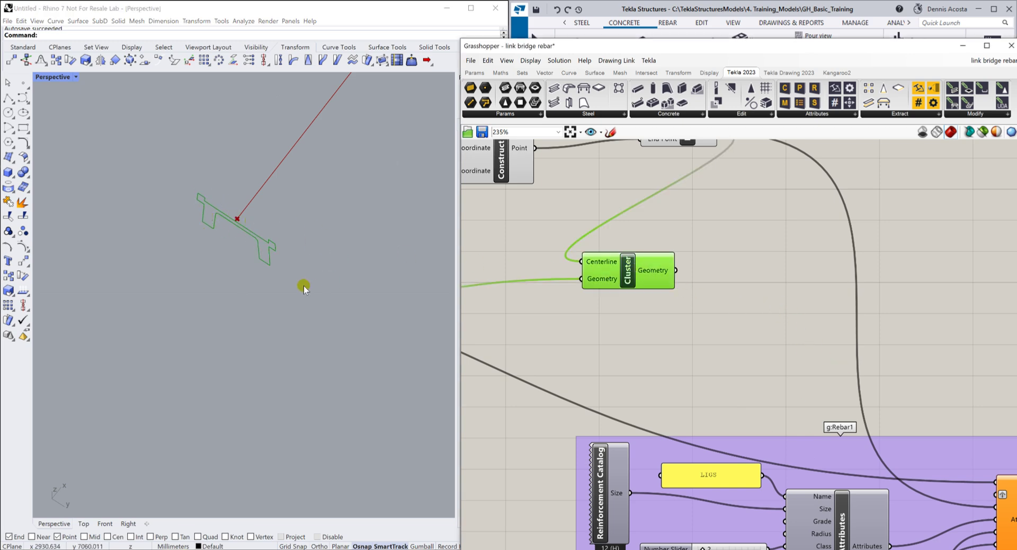
left_click_drag(690, 54, 246, 10)
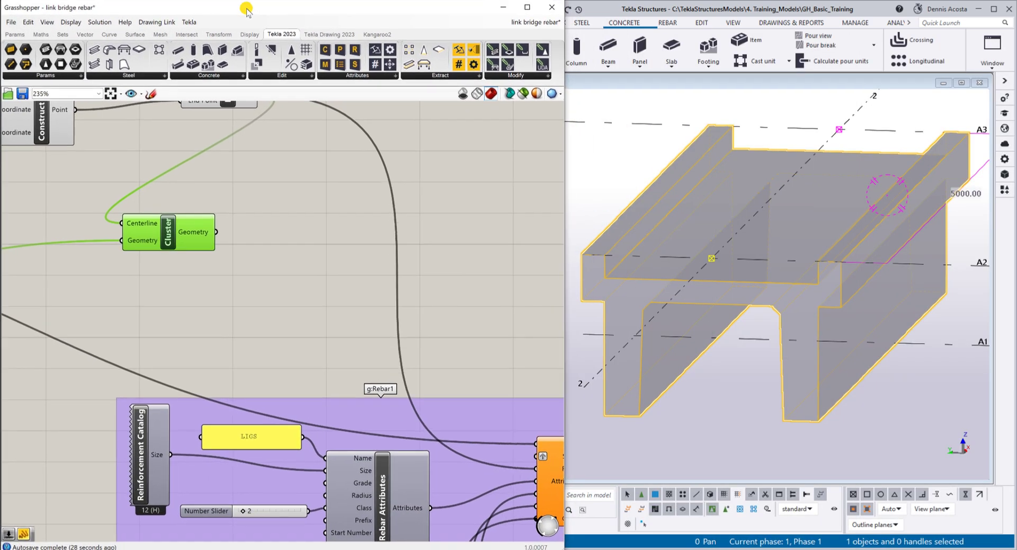
Wire the Cluster's Geometry output into the Rebar Group's Shape input
mouse_move(679, 273)
middle_mouse_down()
mouse_move(658, 268)
mouse_move(684, 281)
middle_mouse_up()
scroll(477, 434, "down", 2)
scroll(502, 448, "up", 2)
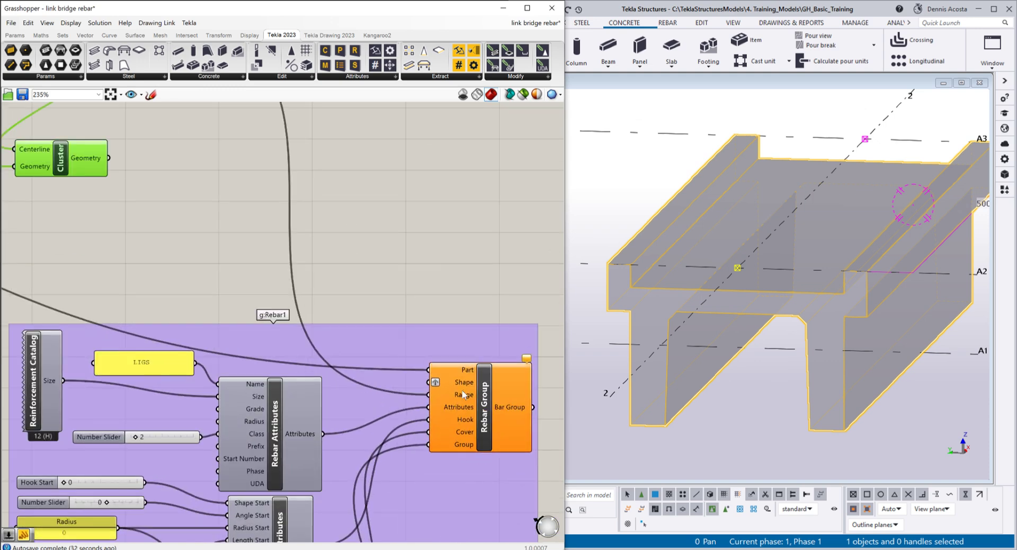
left_click_drag(117, 158, 424, 382)
Orbit the Tekla 3D view around the link bridge girder to inspect the generated stirrups
left_click(764, 130)
left_click(786, 310)
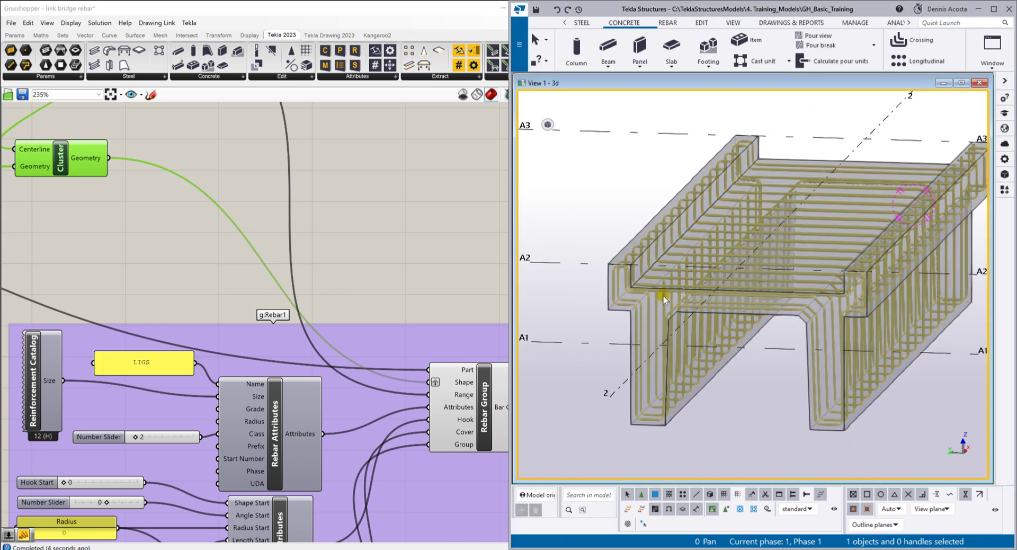
middle_click_drag(694, 294, 769, 313, "ctrl")
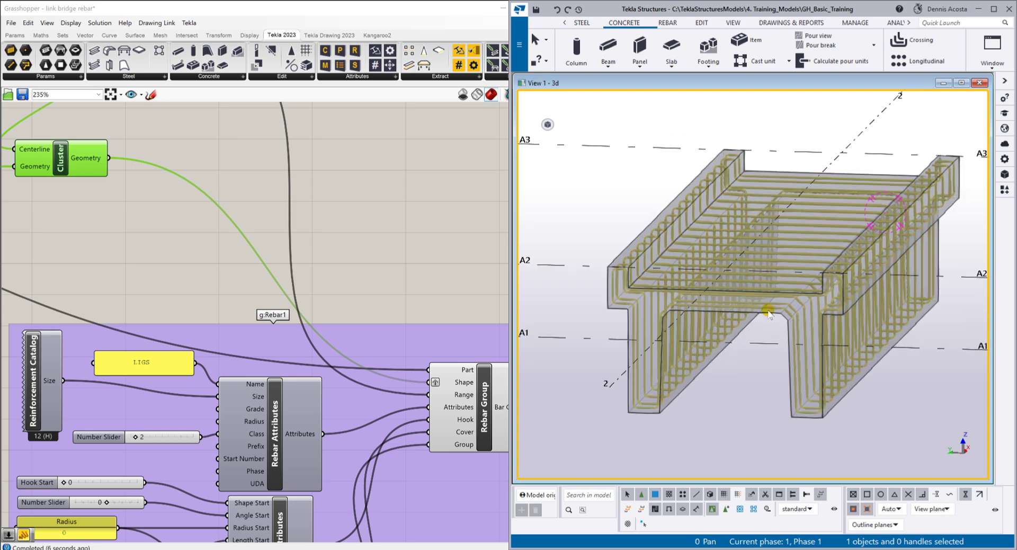
middle_click_drag(674, 258, 717, 275, "ctrl")
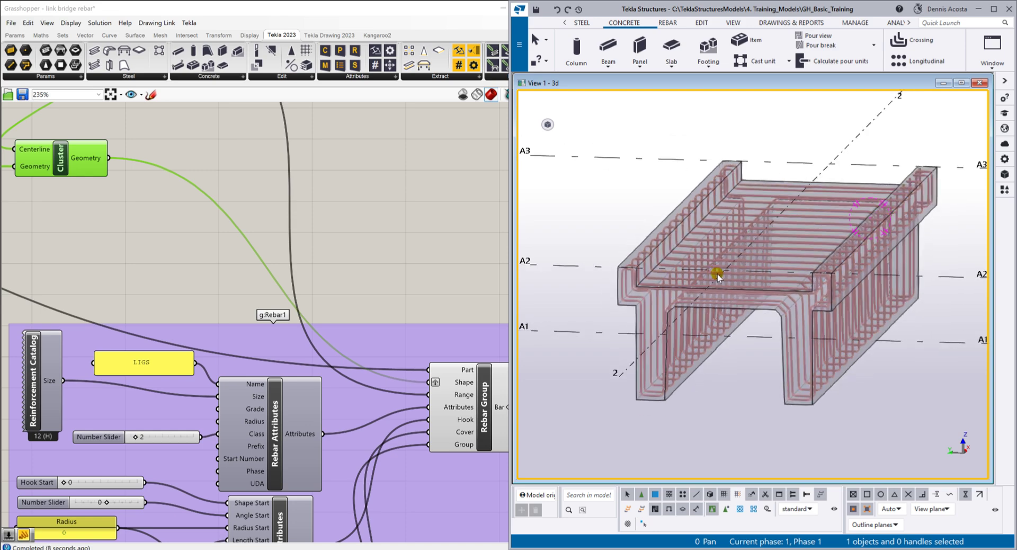
scroll(386, 270, "down", 6)
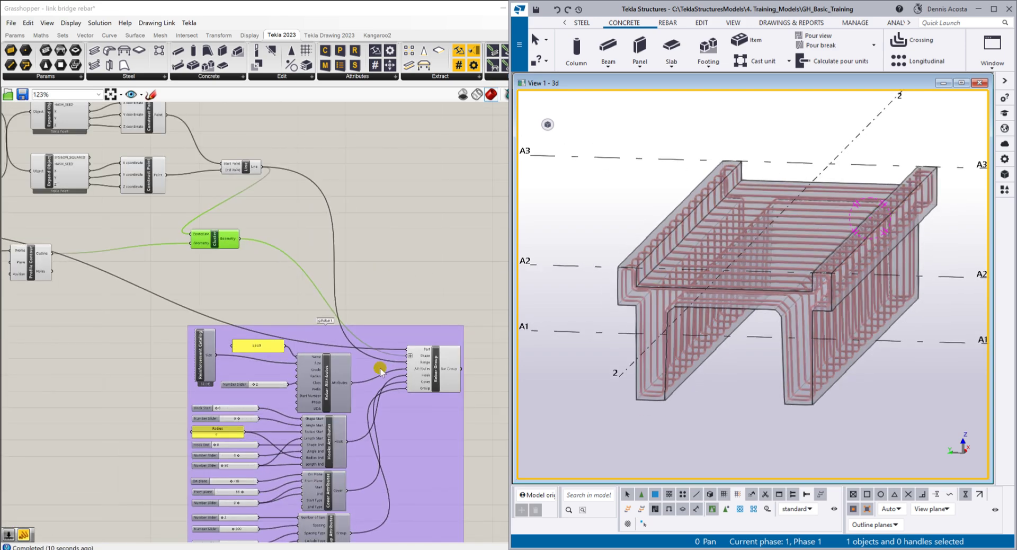
scroll(381, 461, "up", 3)
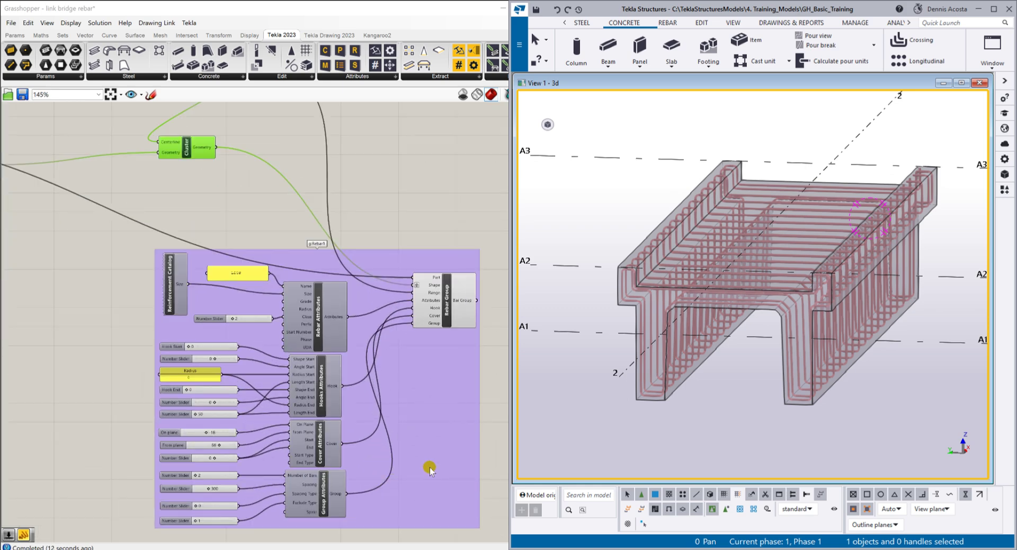